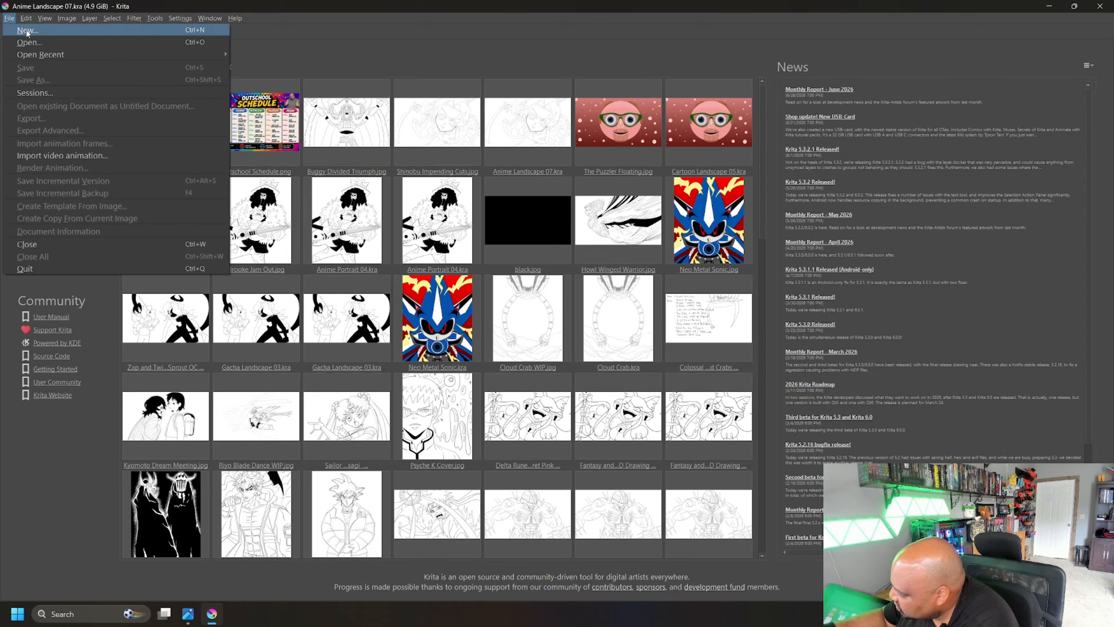
Start a new custom document and set its width to 3840 px and height to 2160 px.
left_click(27, 31)
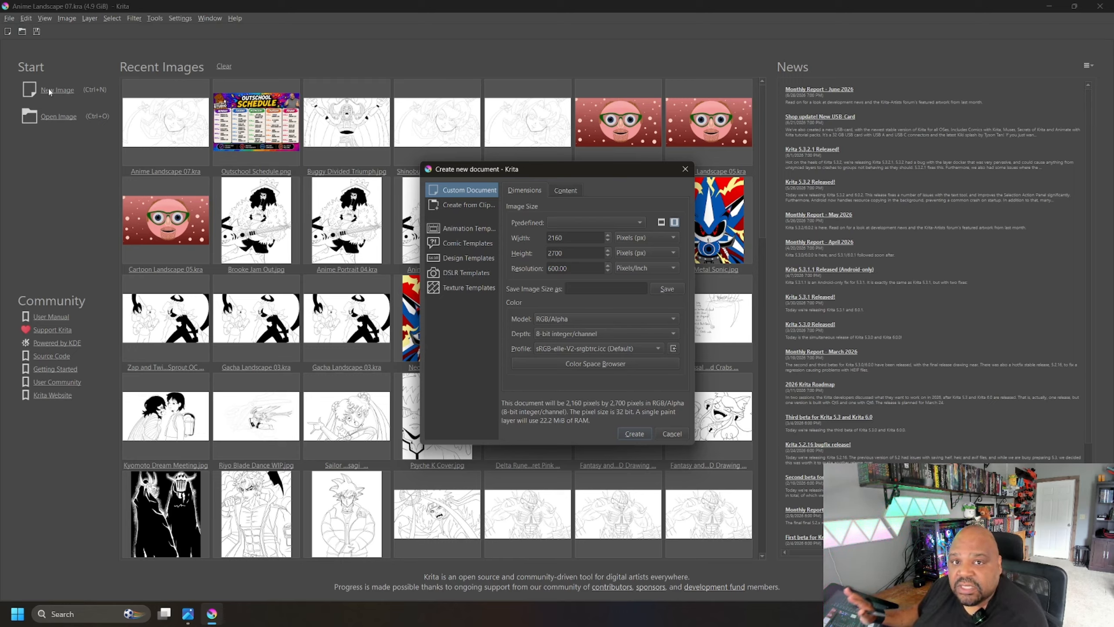
left_click_drag(565, 238, 551, 237)
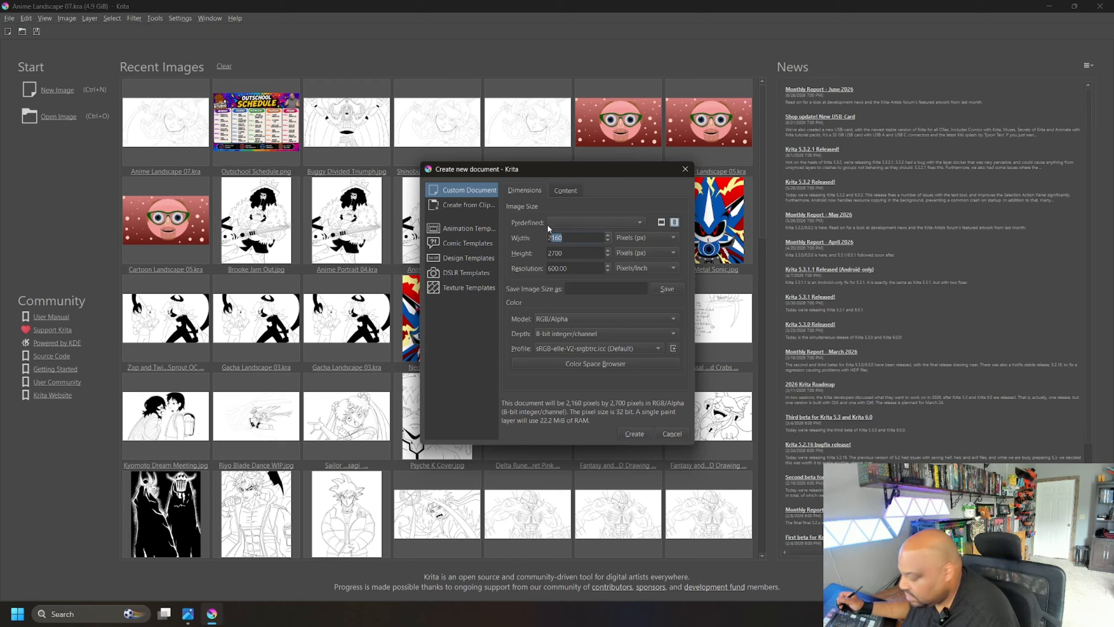
key("BackSpace")
key("BackSpace")
type("3")
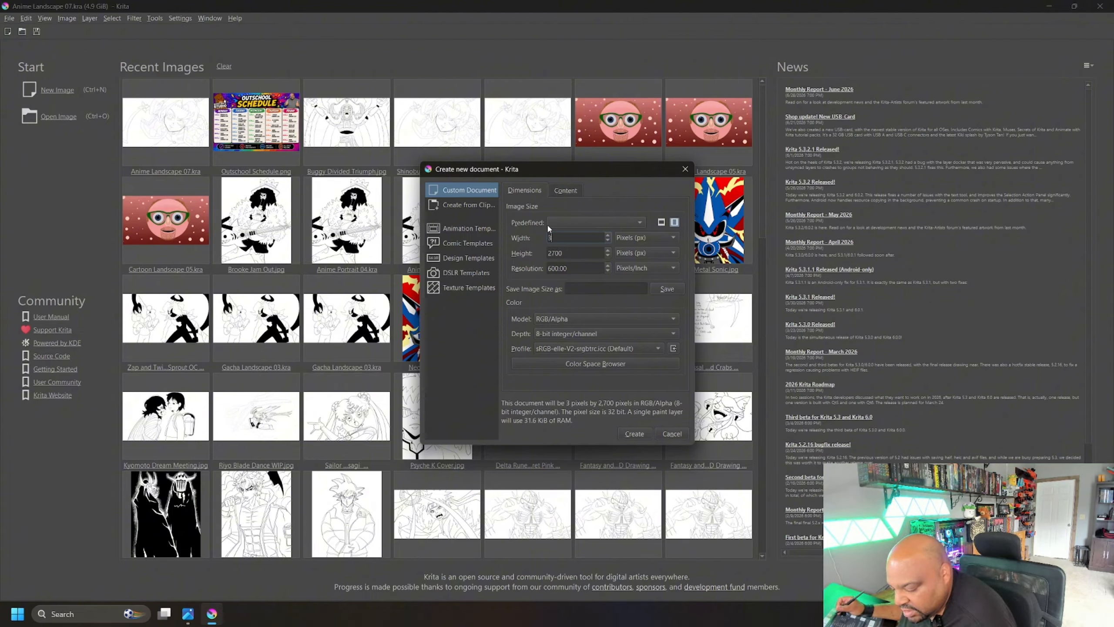
type("840")
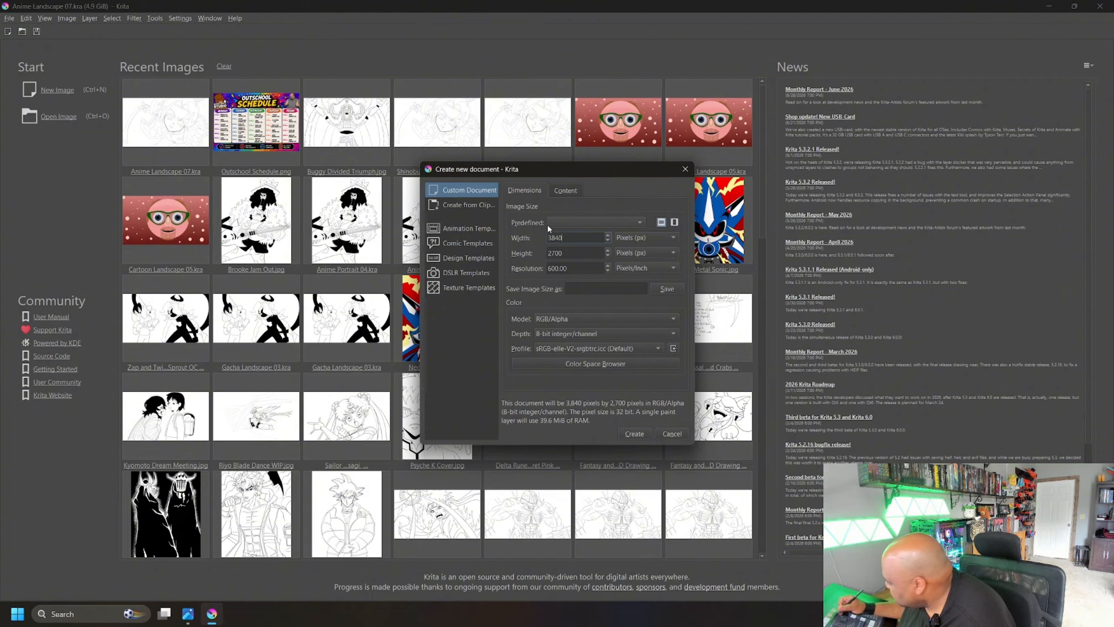
key("Tab")
type("2")
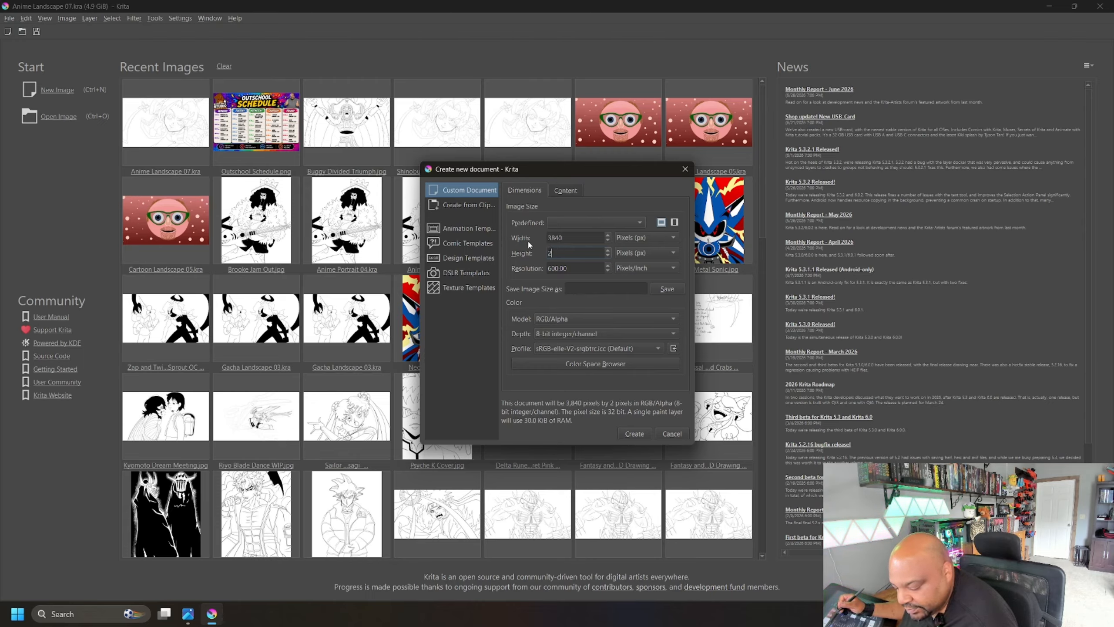
type("160")
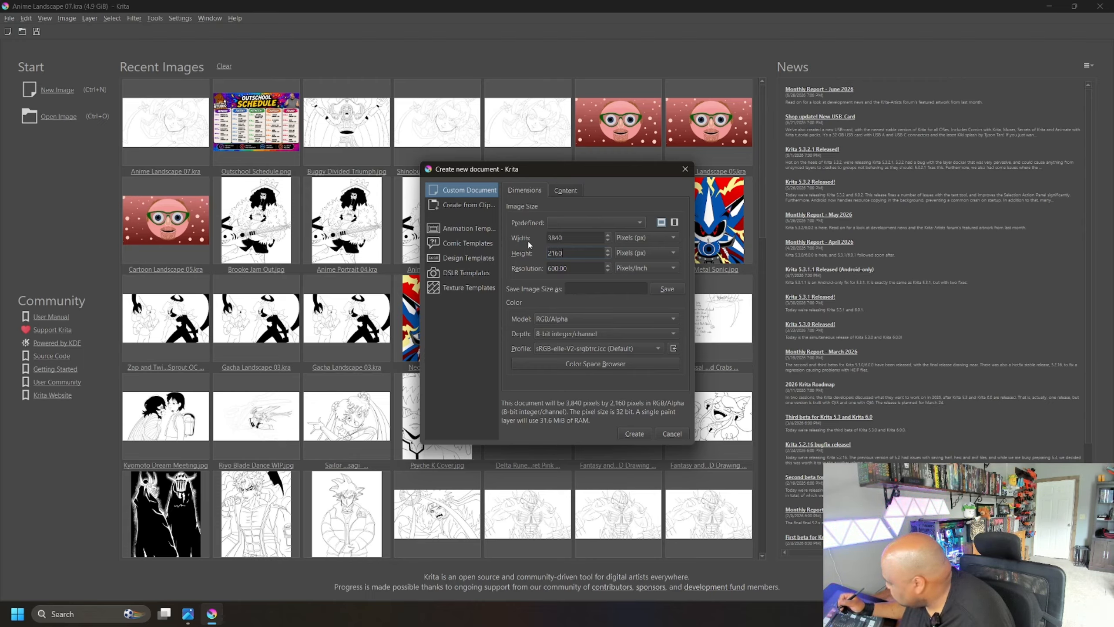
left_click(573, 266)
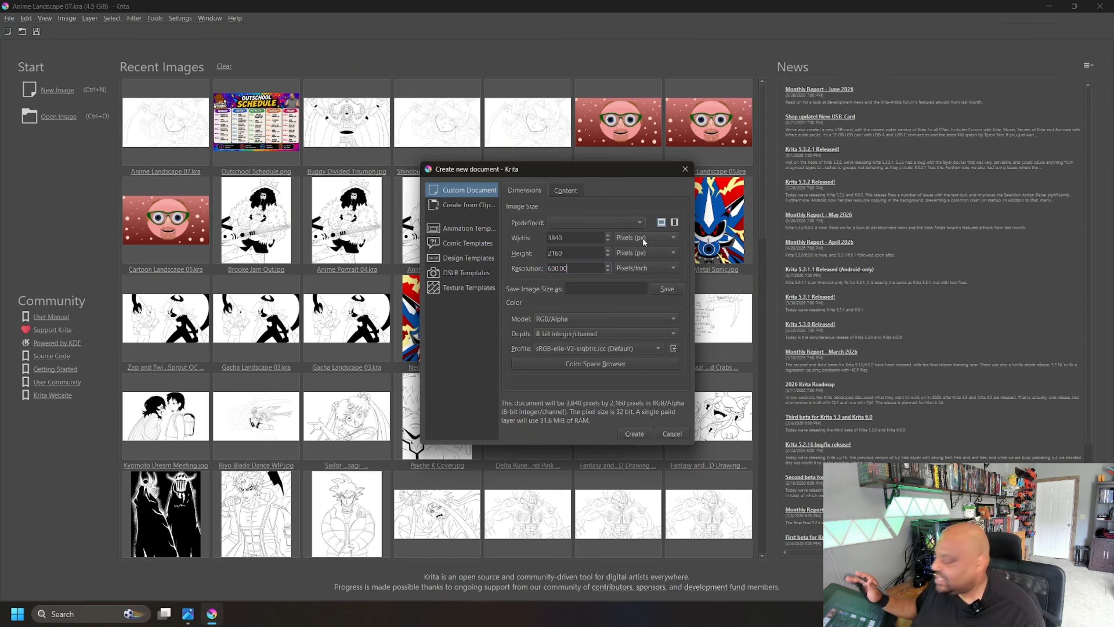
Enter 3840 X 2160 Landscape as the name for saving the current image size.
left_click(628, 289)
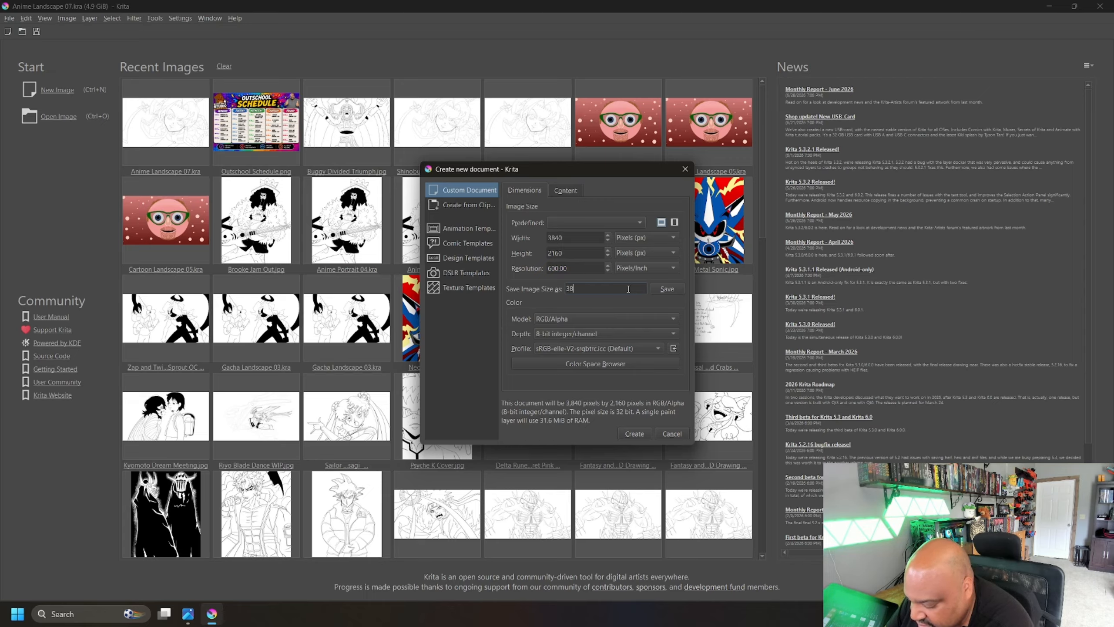
type("3840 X")
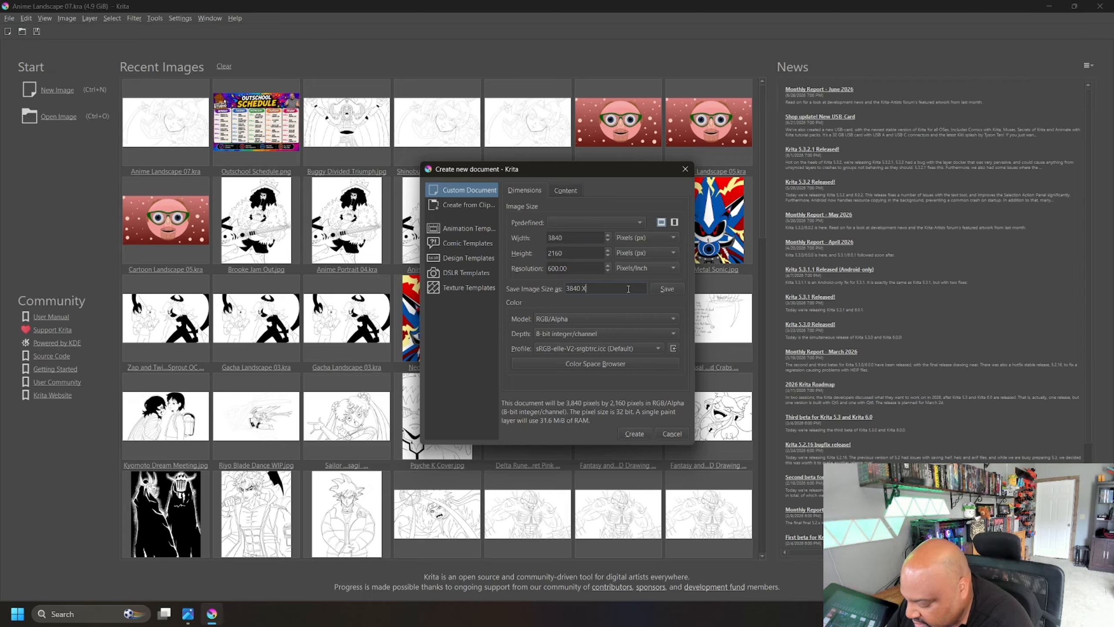
type(" 2160 L")
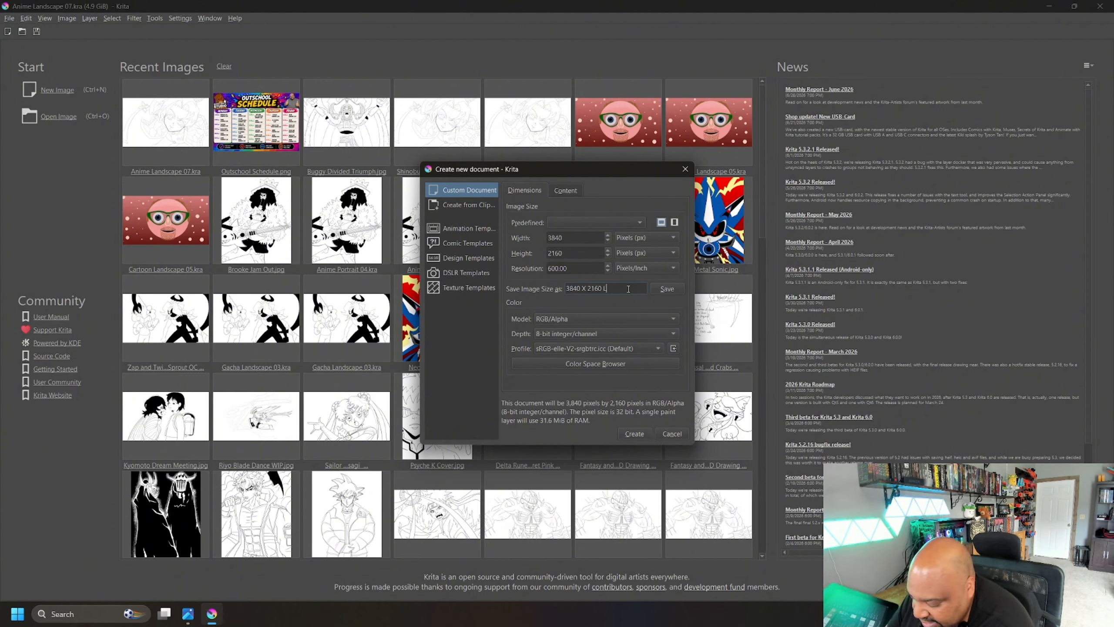
type("andscape")
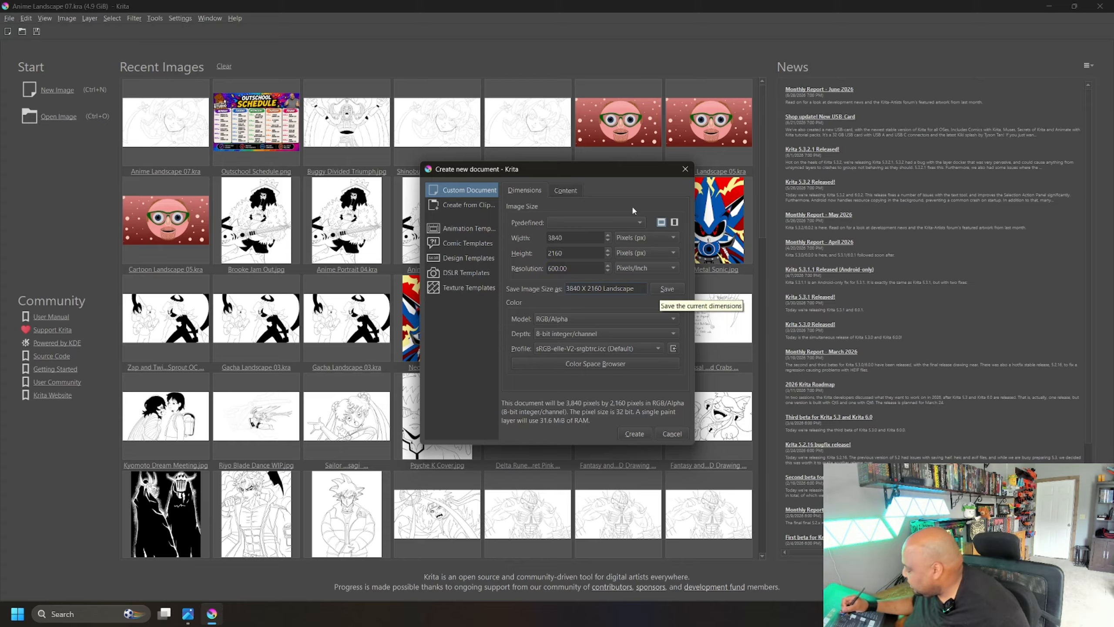
Try the predefined image sizes A1 (600 ppi), A4 (300 ppi), A6 (300 ppi) and A1 (300 ppi).
left_click(627, 221)
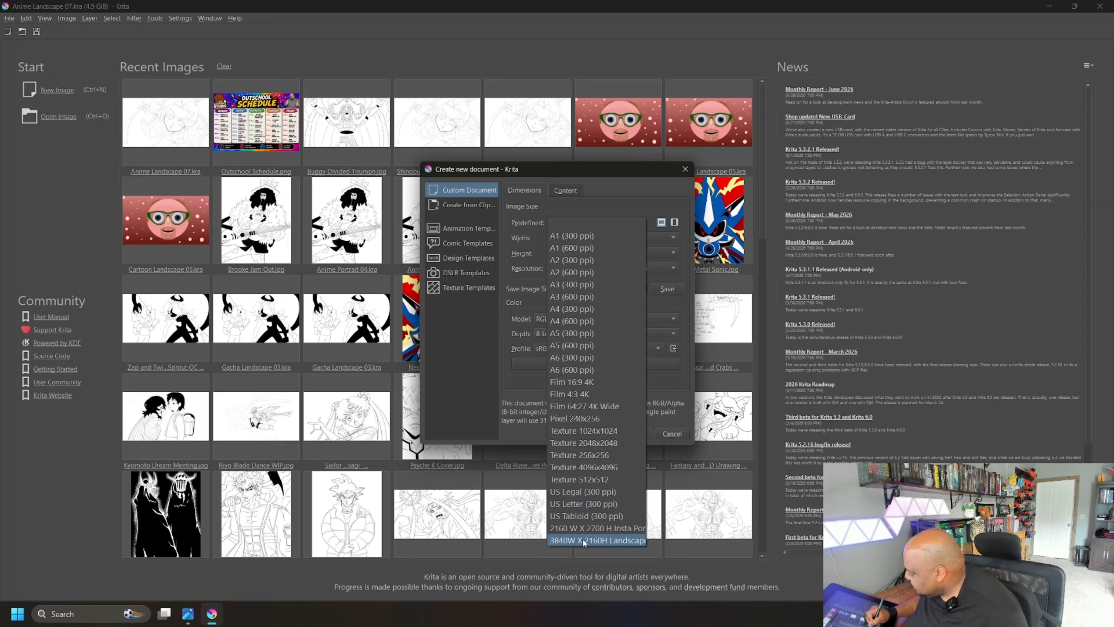
left_click(580, 249)
left_click(601, 229)
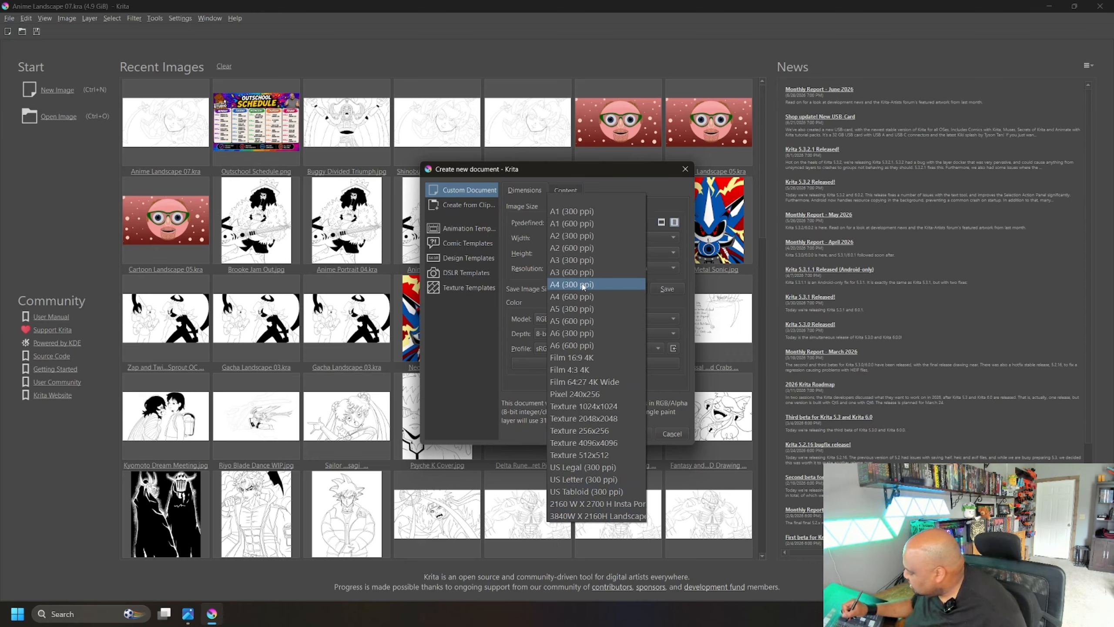
left_click(590, 285)
left_click(590, 225)
left_click(597, 271)
left_click(597, 223)
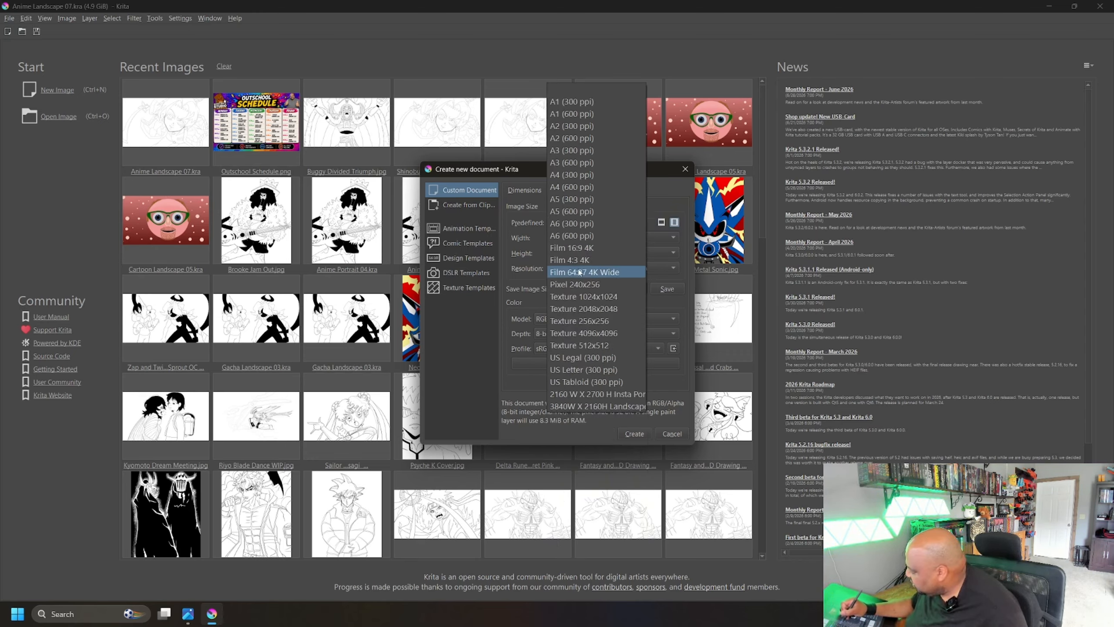
left_click(576, 105)
Choose the predefined size 3840W X 2160H Landscape and create the document.
left_click(595, 226)
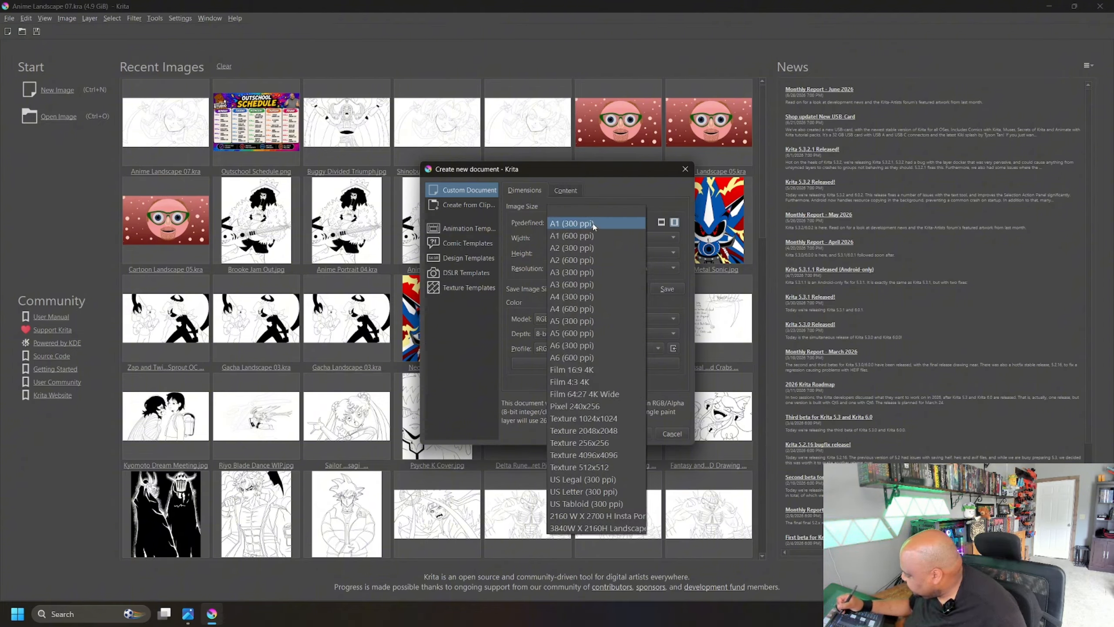
left_click(629, 529)
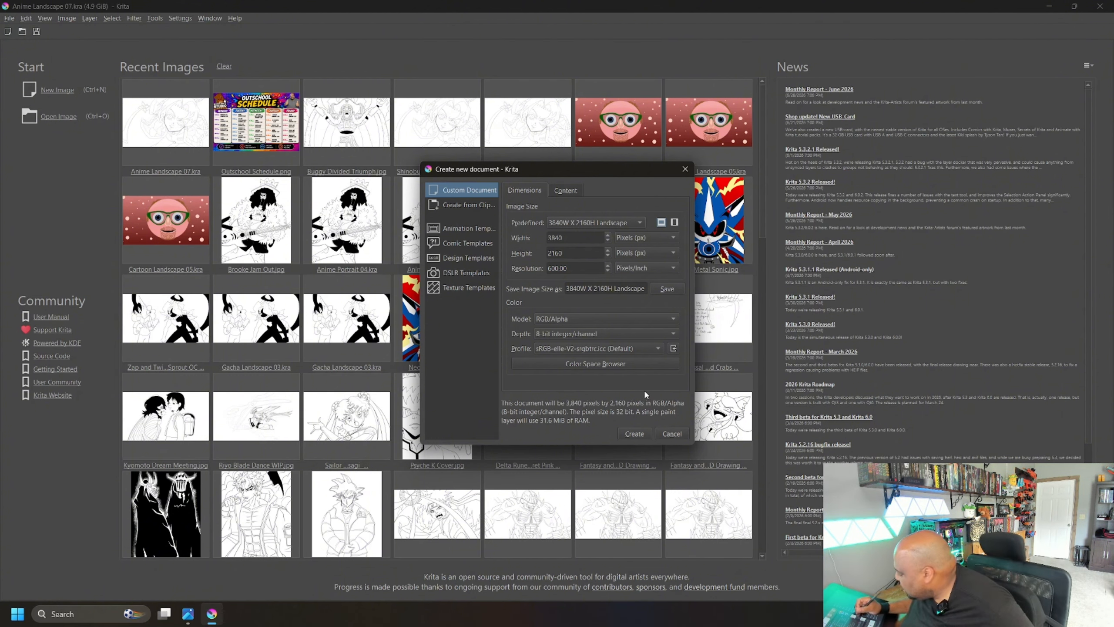
left_click(634, 433)
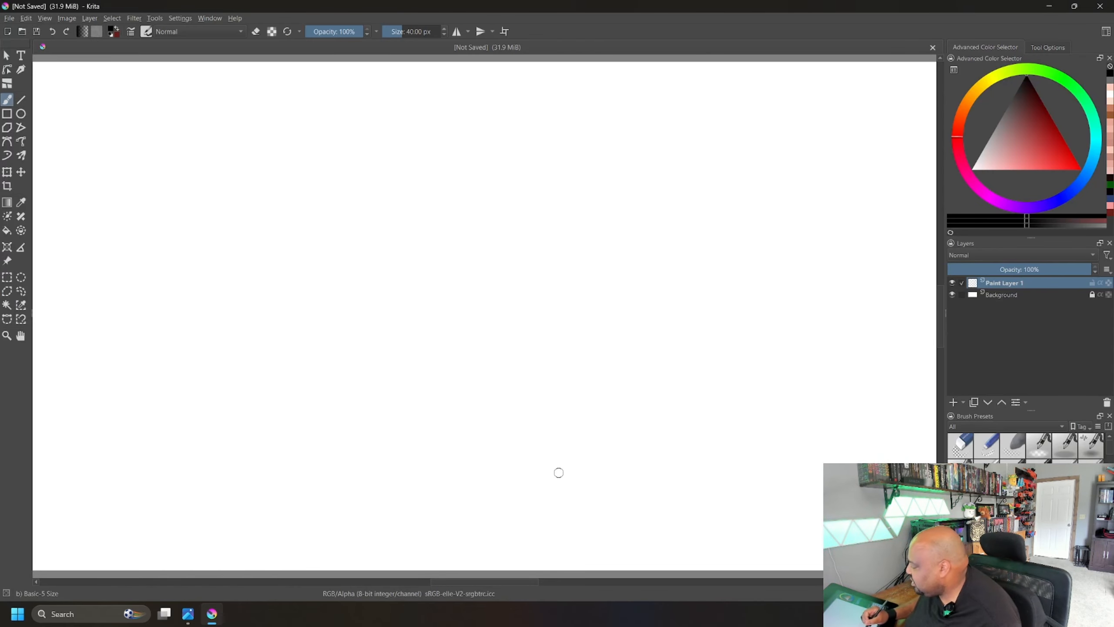
Delete Paint Layer 1 so that the document keeps only the Background layer.
scroll(569, 470, "down", 1)
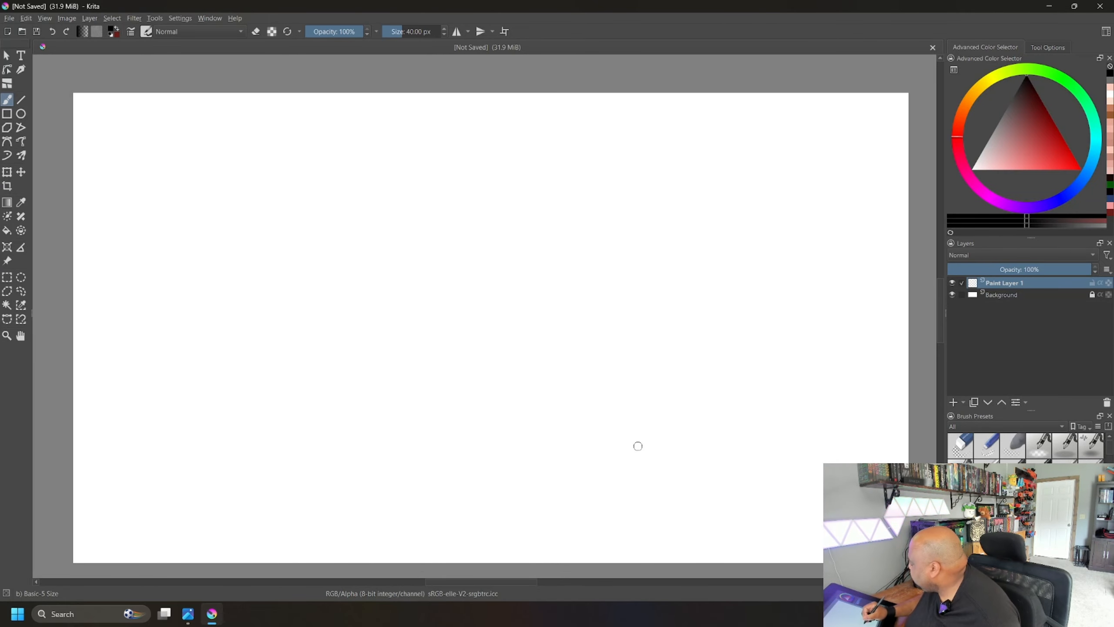
scroll(632, 438, "down", 1)
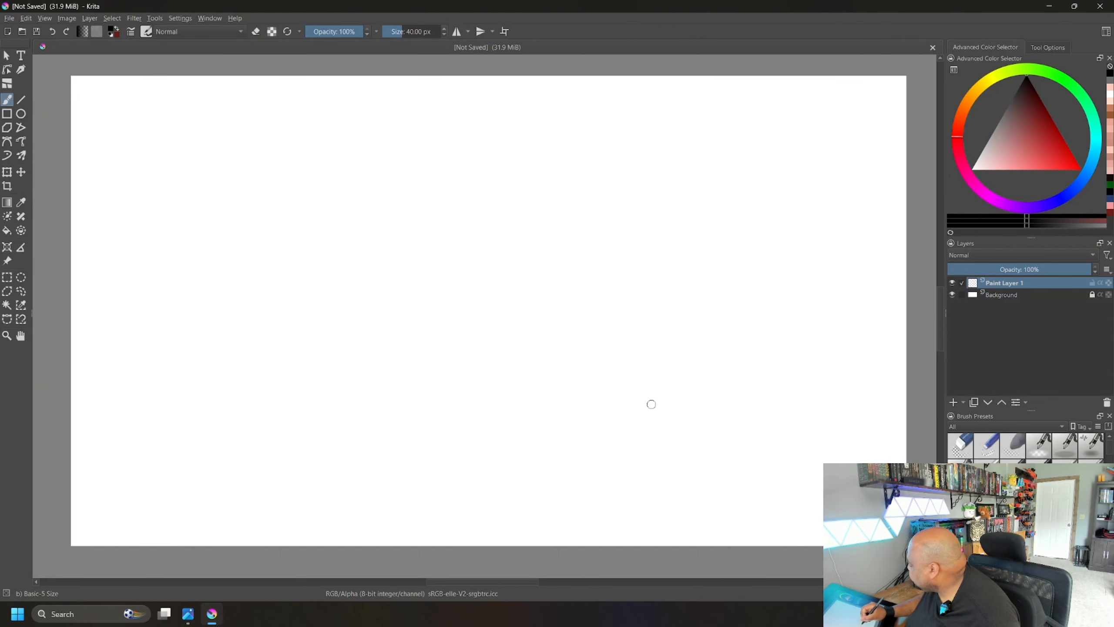
left_click(1023, 295)
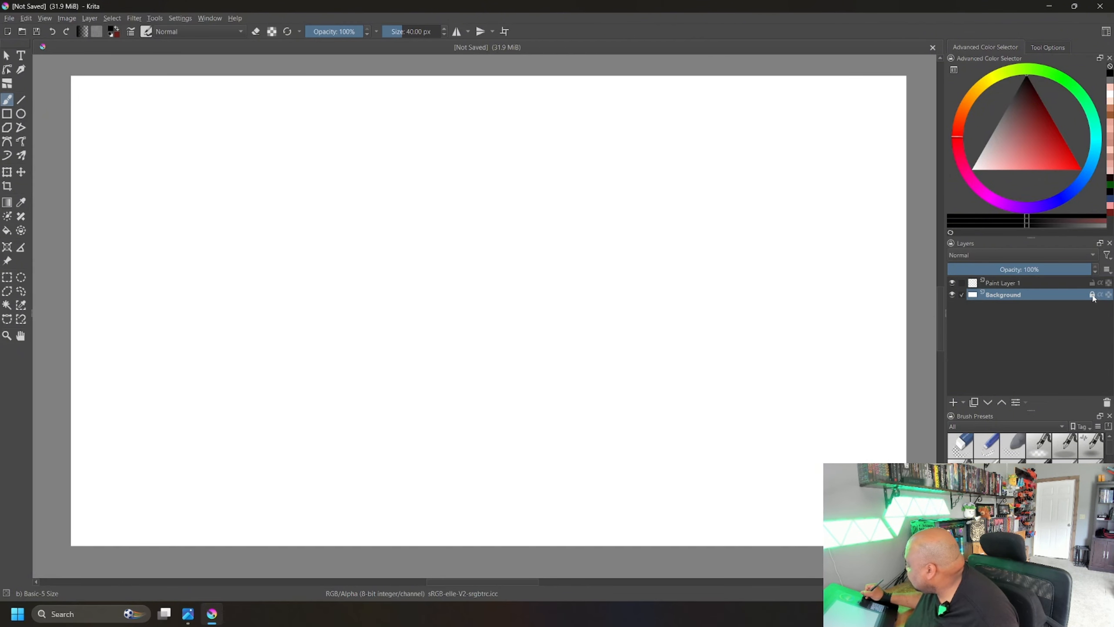
left_click(1011, 283)
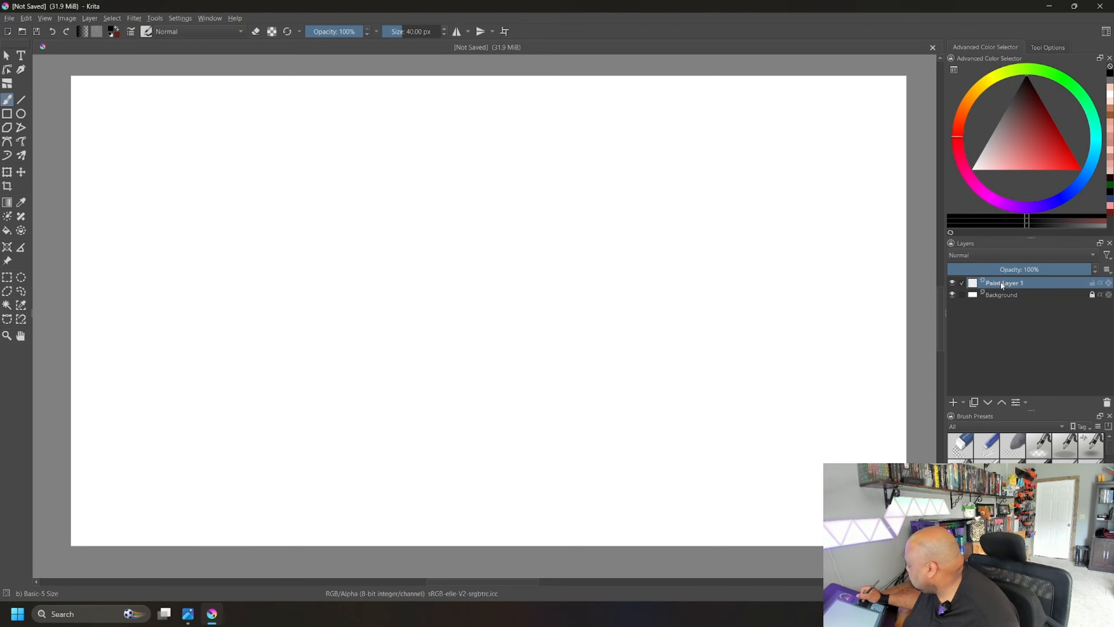
left_click(1107, 402)
left_click(1093, 283)
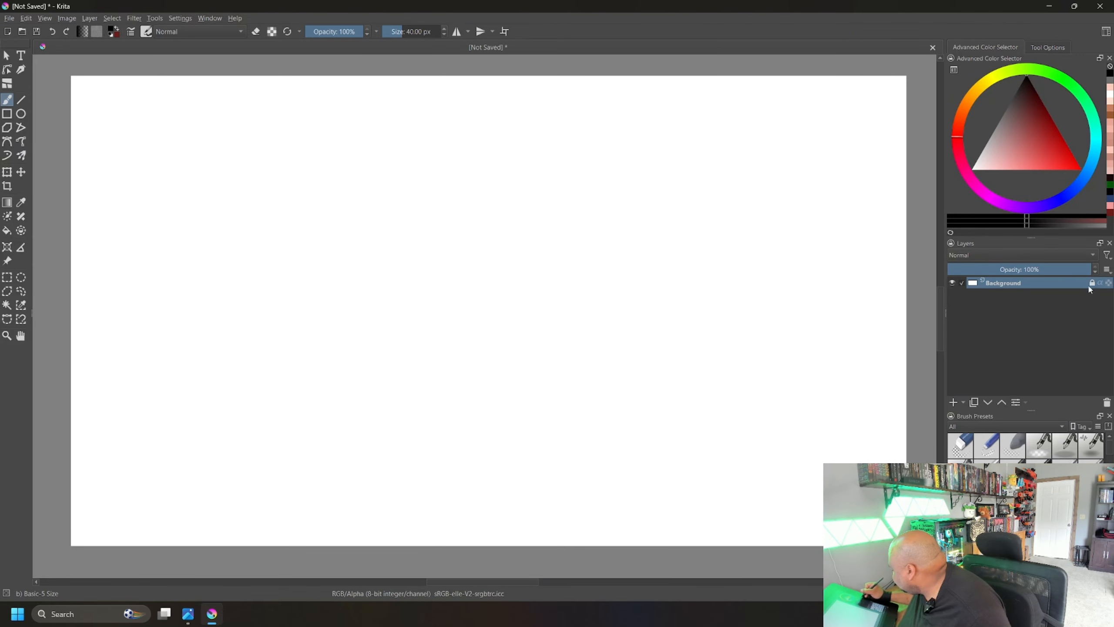
Add a new paint layer above the Background and rename it sketch.
left_click(960, 401)
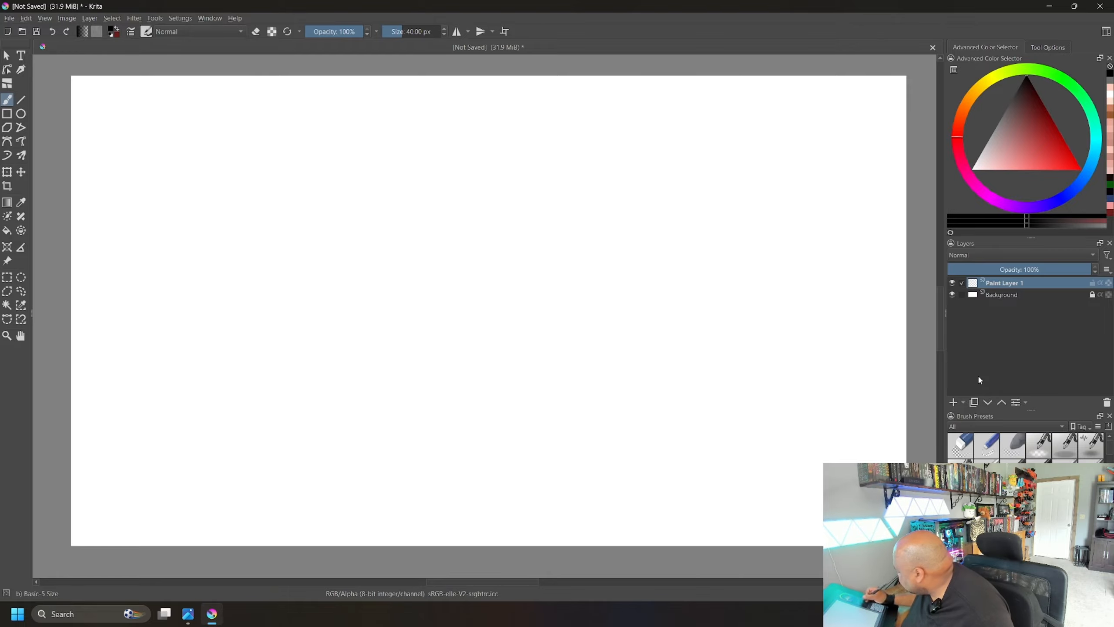
left_click(963, 401)
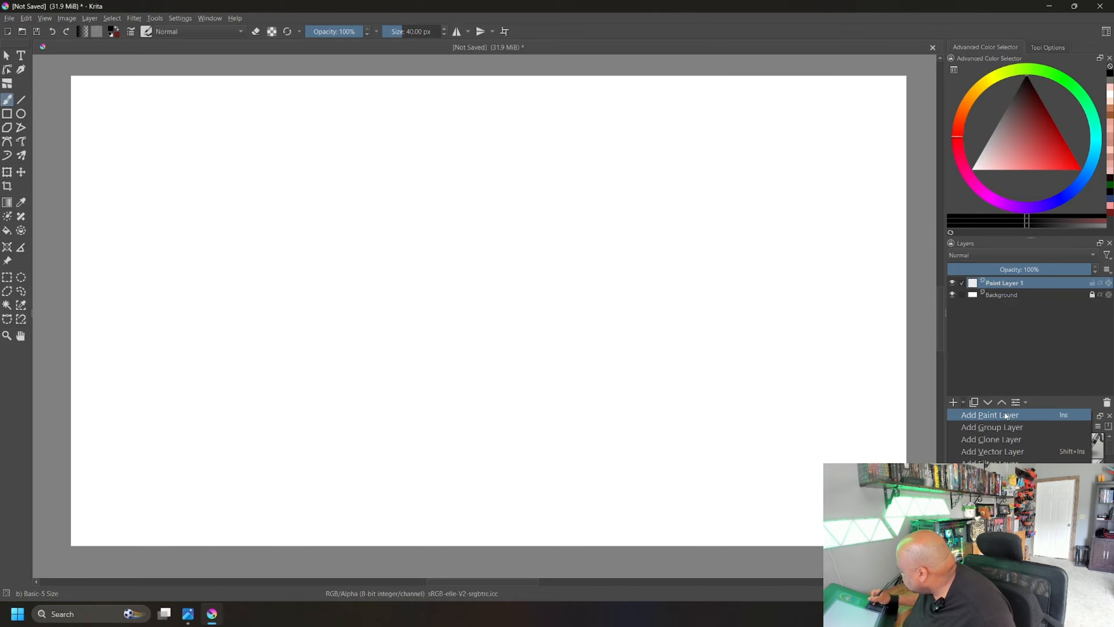
left_click(970, 380)
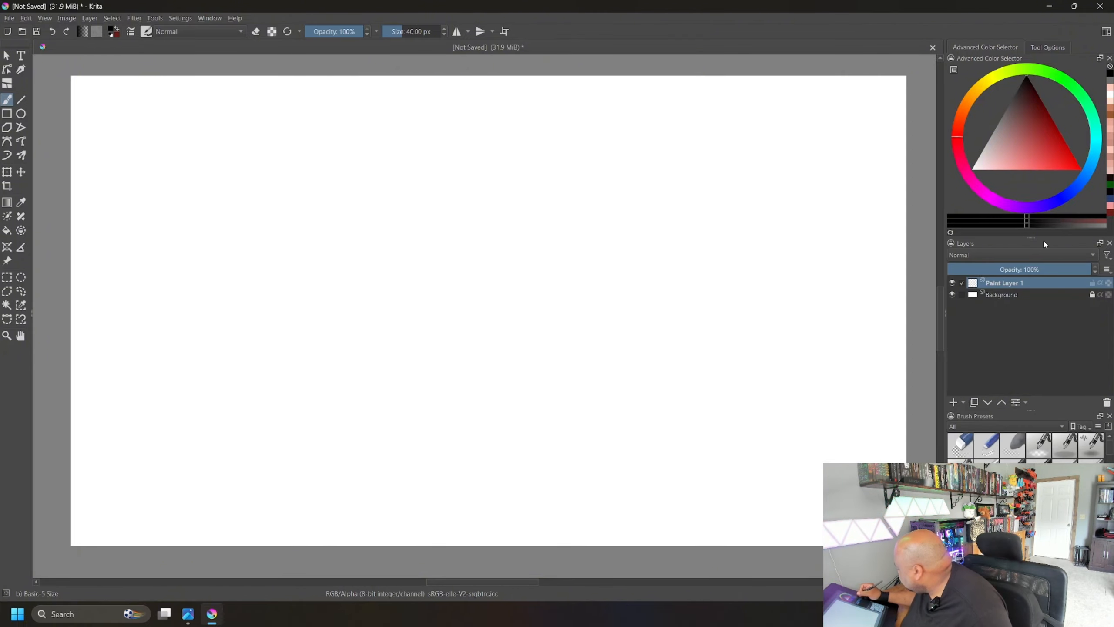
double_click(1007, 284)
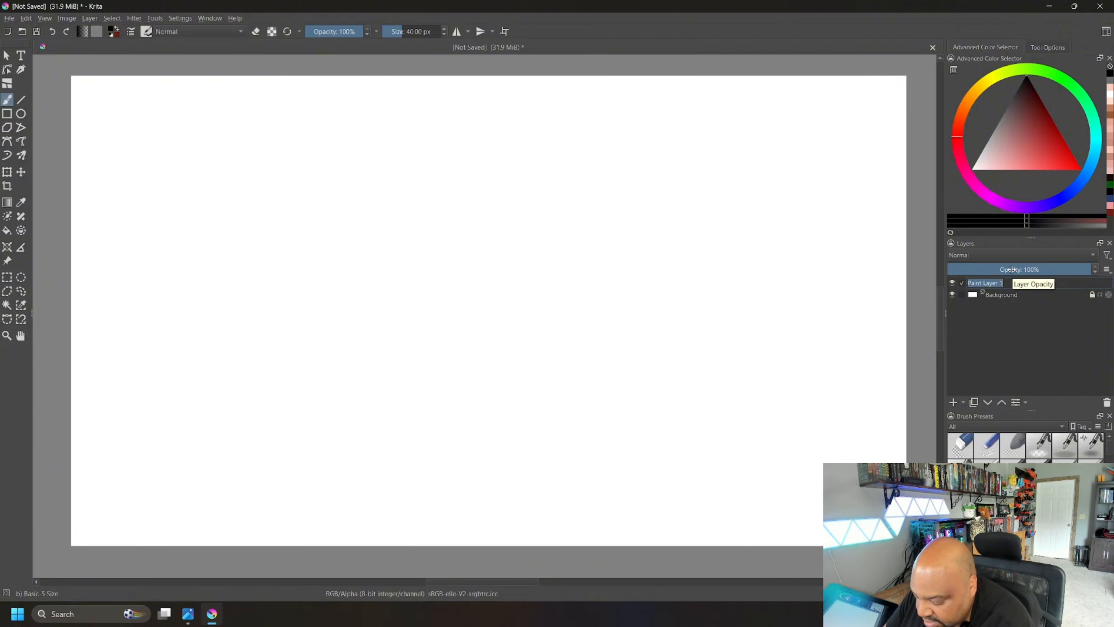
type("sketch")
key("Return")
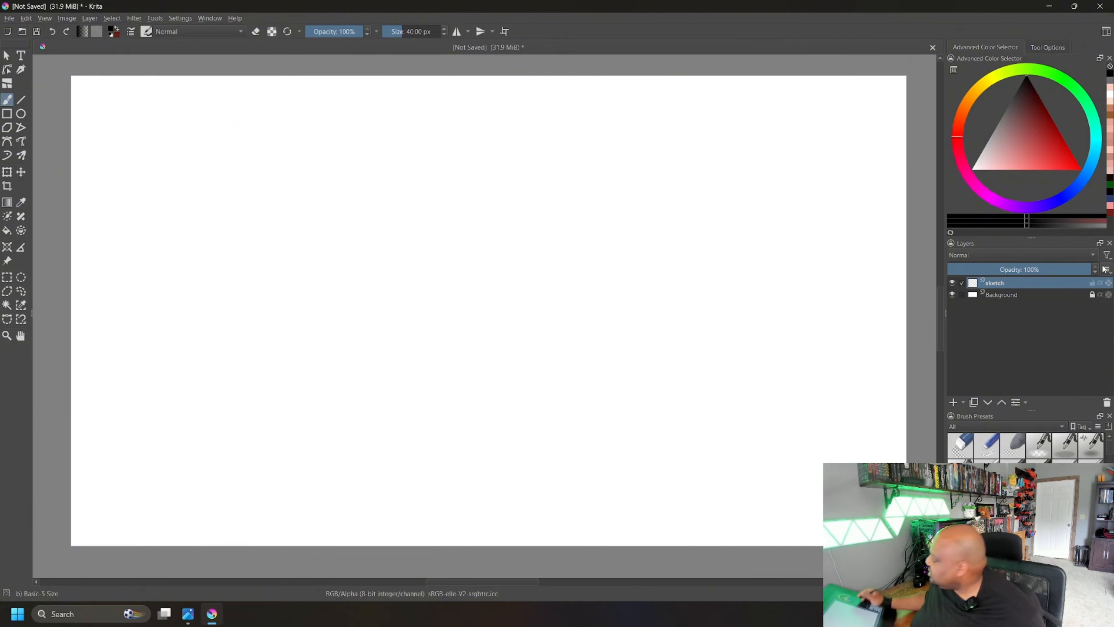
Try to paint on the locked Background layer and return to the sketch layer.
left_click(1020, 295)
left_click(592, 396)
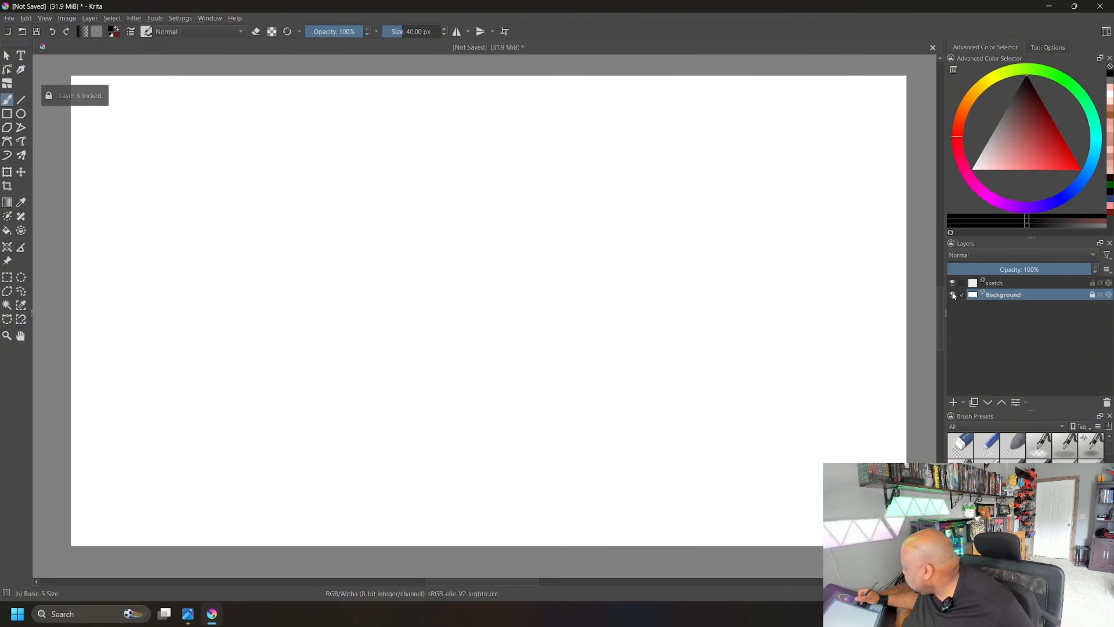
left_click(1007, 282)
mouse_move(1094, 296)
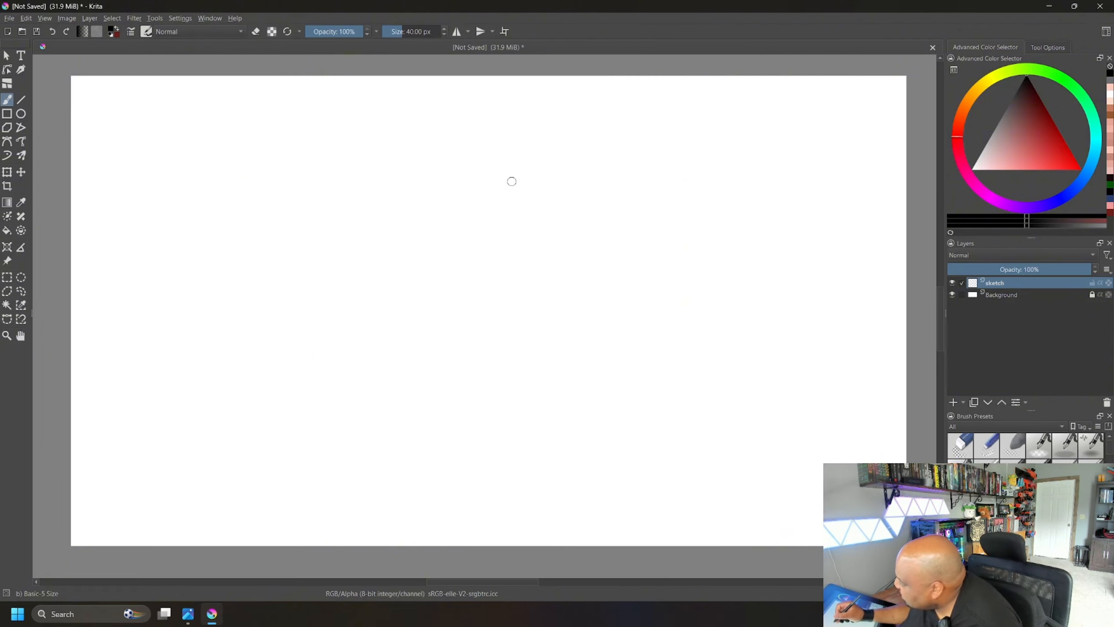
Enlarge the brush to 90 px and paint a long wavy test stroke of varying thickness across the sketch layer.
key("bracketright")
key("bracketright")
key("bracketright")
key("bracketright")
key("bracketright")
key("bracketright")
key("bracketright")
key("bracketright")
key("bracketright")
key("bracketright")
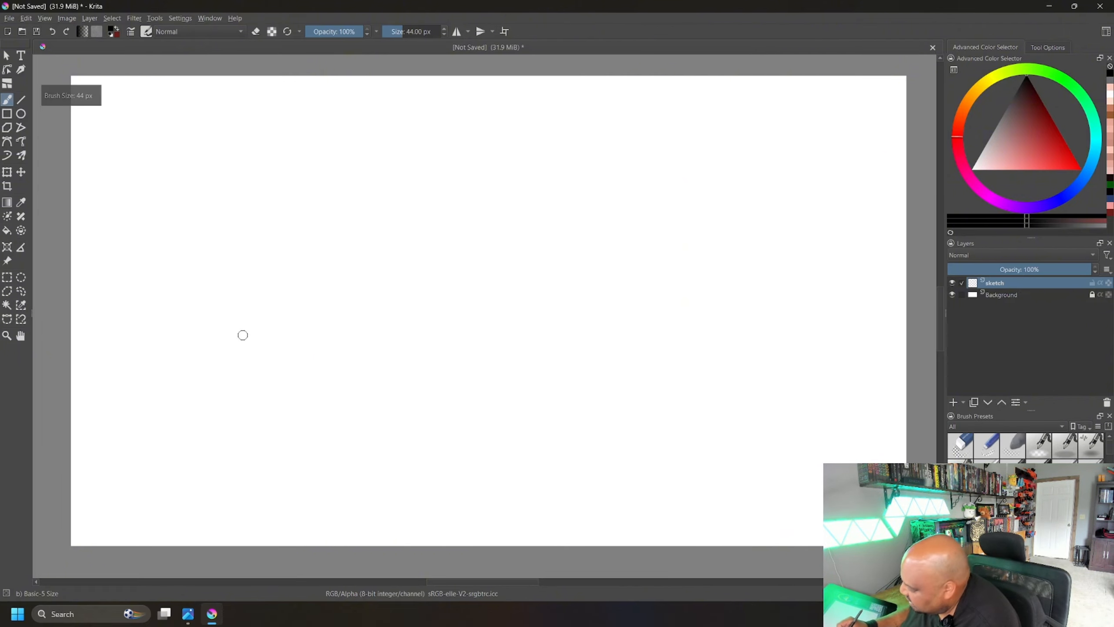
mouse_move(145, 507)
left_mouse_down()
mouse_move(202, 348)
mouse_move(243, 279)
mouse_move(314, 206)
mouse_move(398, 166)
mouse_move(458, 186)
mouse_move(465, 247)
mouse_move(451, 385)
mouse_move(491, 439)
mouse_move(547, 423)
mouse_move(651, 200)
mouse_move(716, 163)
mouse_move(727, 195)
mouse_move(656, 349)
mouse_move(677, 402)
mouse_move(725, 364)
mouse_move(765, 265)
mouse_move(818, 212)
mouse_move(830, 241)
mouse_move(758, 371)
mouse_move(755, 430)
mouse_move(793, 431)
mouse_move(859, 311)
mouse_move(888, 316)
mouse_move(857, 406)
mouse_move(811, 461)
mouse_move(732, 510)
mouse_move(610, 434)
mouse_move(550, 495)
mouse_move(469, 506)
mouse_move(395, 435)
mouse_move(318, 496)
mouse_move(204, 415)
mouse_move(120, 406)
mouse_move(135, 227)
mouse_move(189, 231)
mouse_move(229, 255)
mouse_move(286, 142)
mouse_move(308, 178)
mouse_move(342, 152)
mouse_move(381, 145)
mouse_move(471, 152)
left_mouse_up()
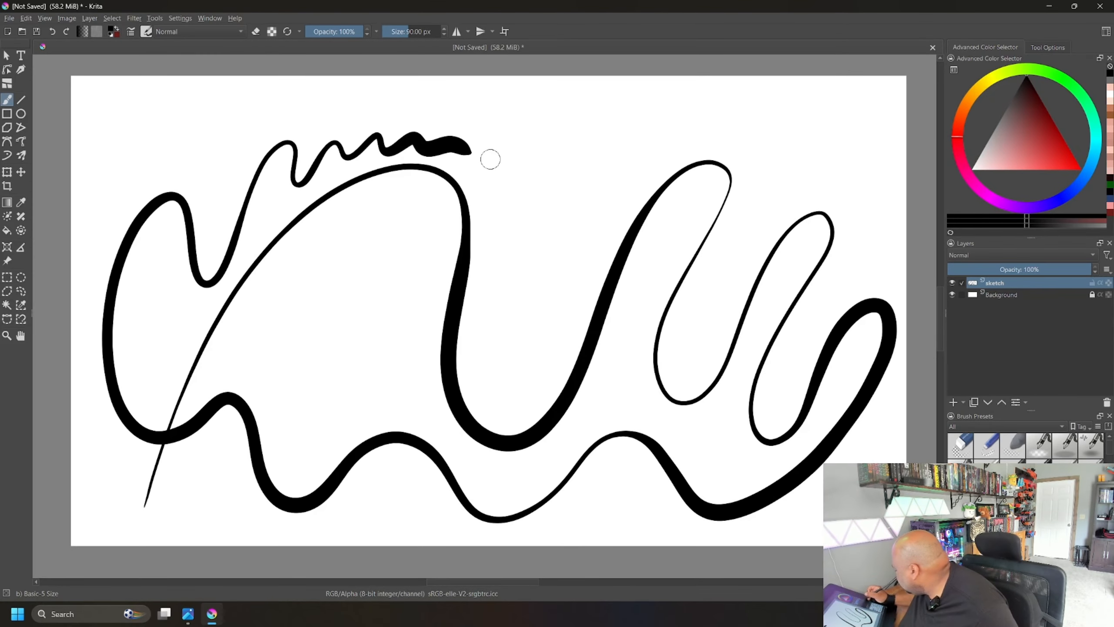
Undo the wavy test stroke while keeping the layer name sketch.
left_click(52, 33)
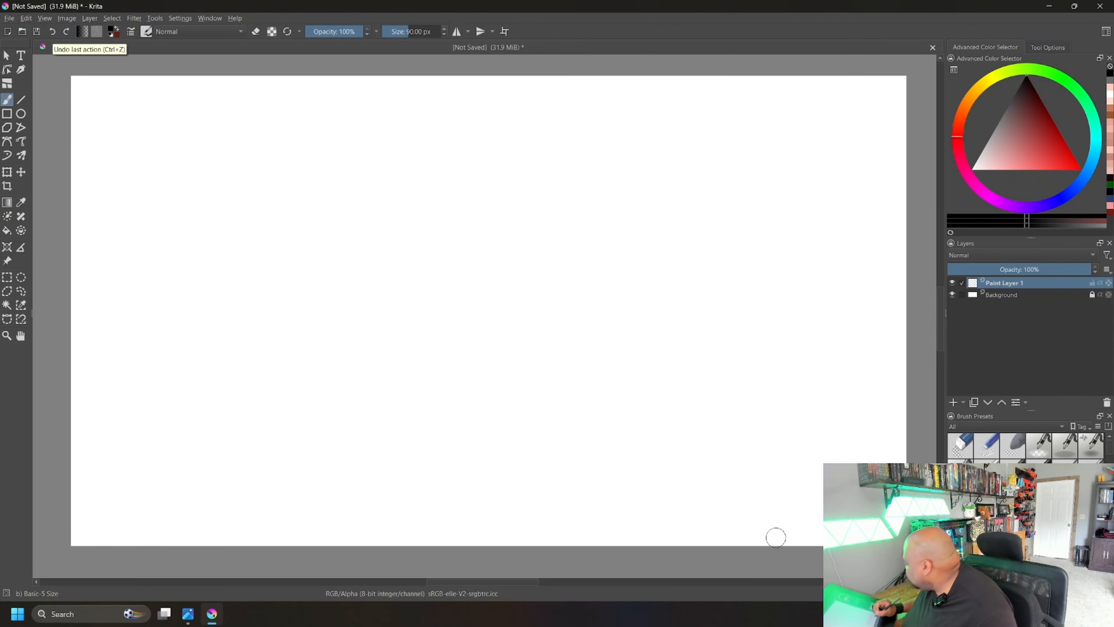
left_click(914, 371, "ctrl")
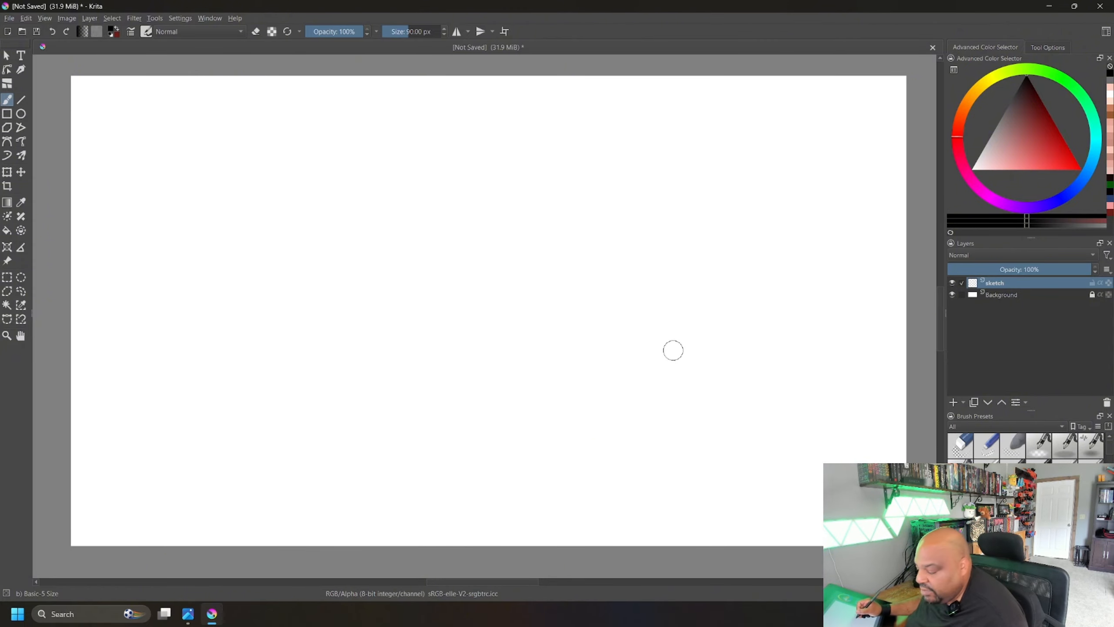
Shrink the brush to 26 px and enlarge it again to about 264 px.
key("bracketleft")
key("bracketleft")
key("bracketleft")
key("bracketleft")
key("bracketleft")
key("bracketleft")
key("bracketleft")
key("bracketleft")
key("bracketleft")
key("bracketleft")
key("bracketleft")
key("bracketleft")
key("bracketleft")
key("bracketleft")
key("bracketleft")
key("bracketleft")
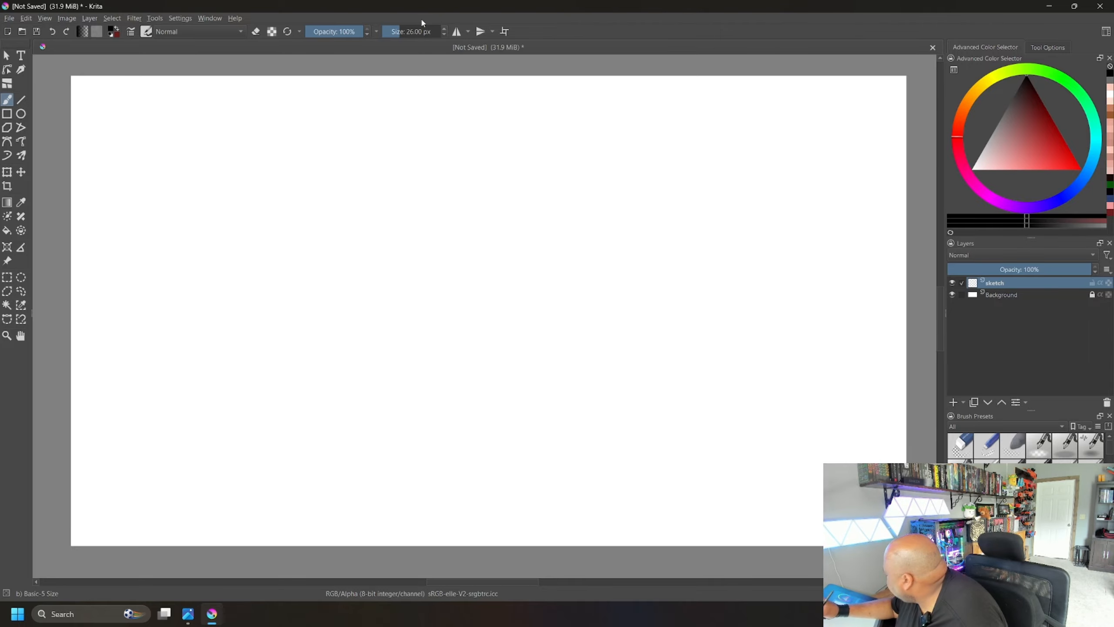
left_click(422, 31)
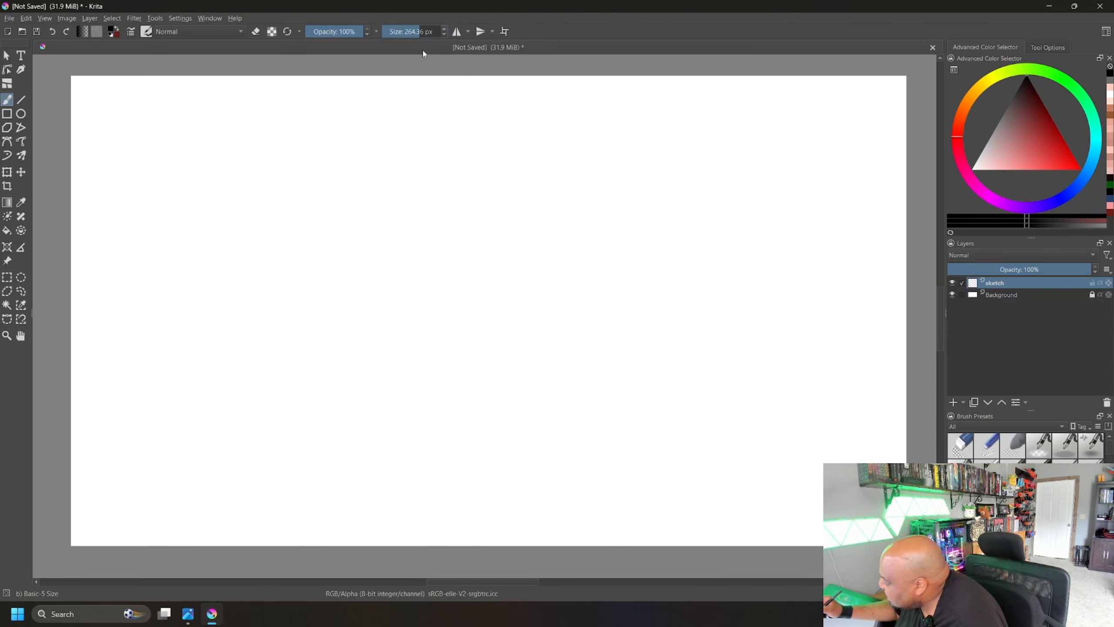
Set the brush size to 7 px and the brush opacity to 40%.
type("7")
key("Return")
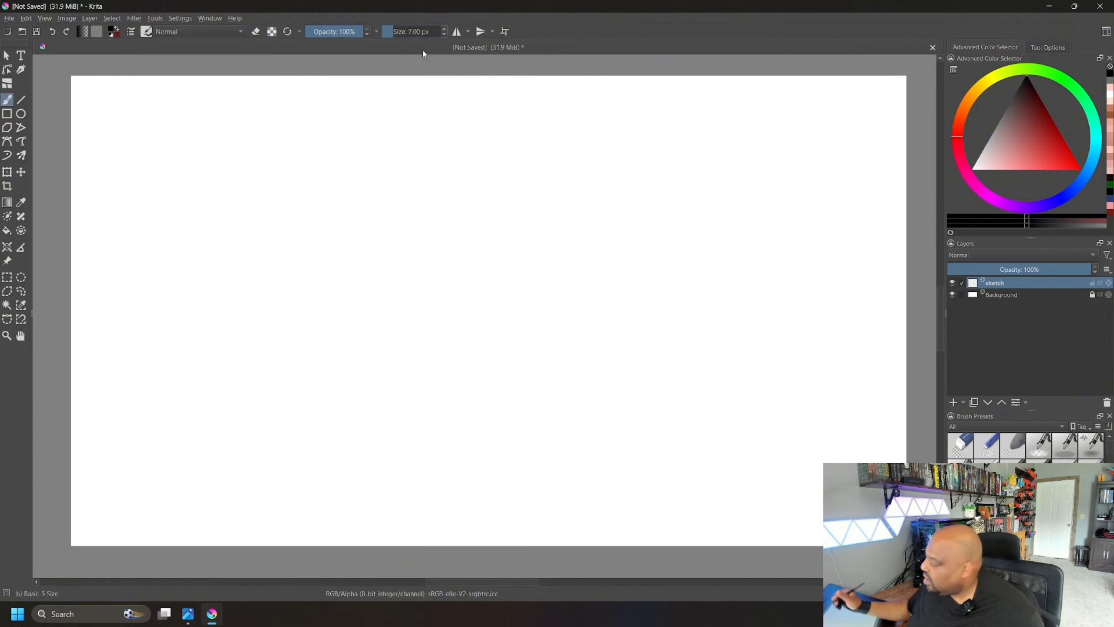
left_click(334, 30)
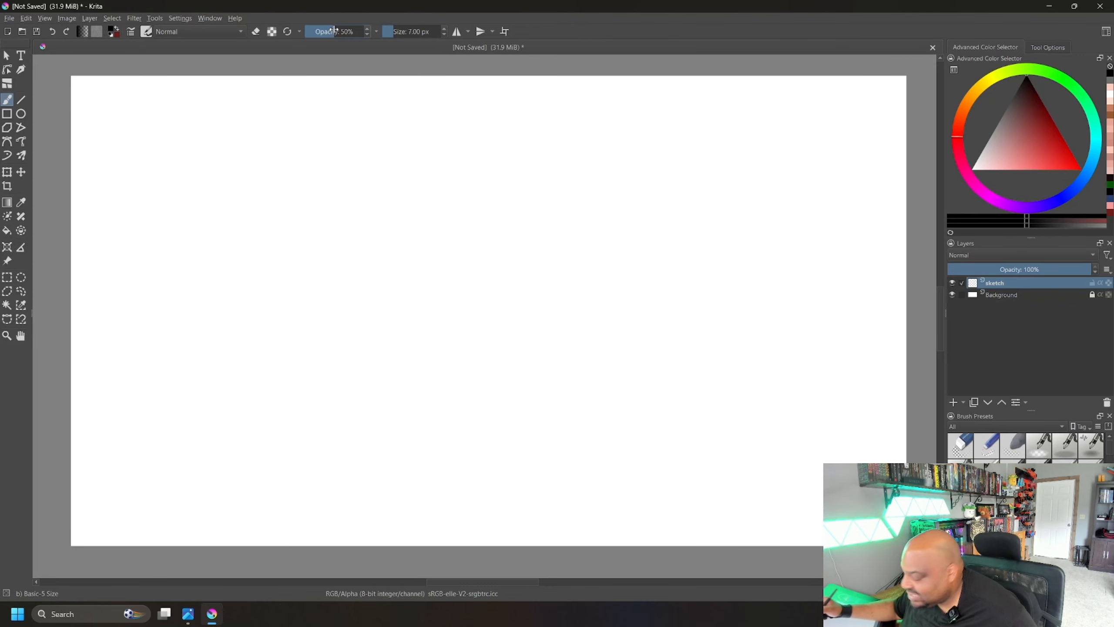
type("40")
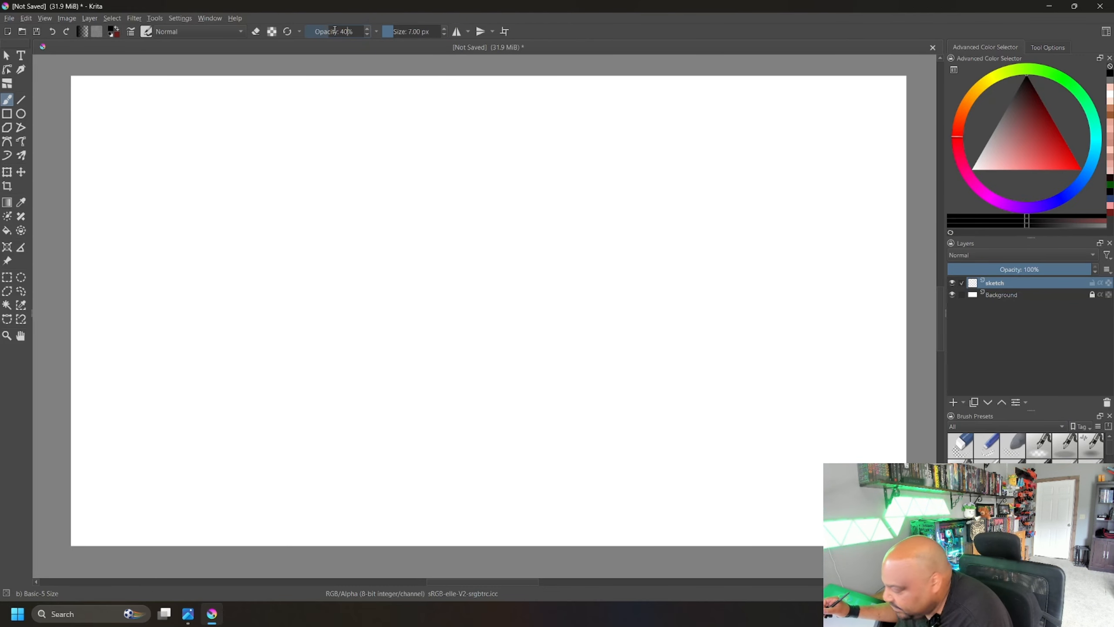
key("Return")
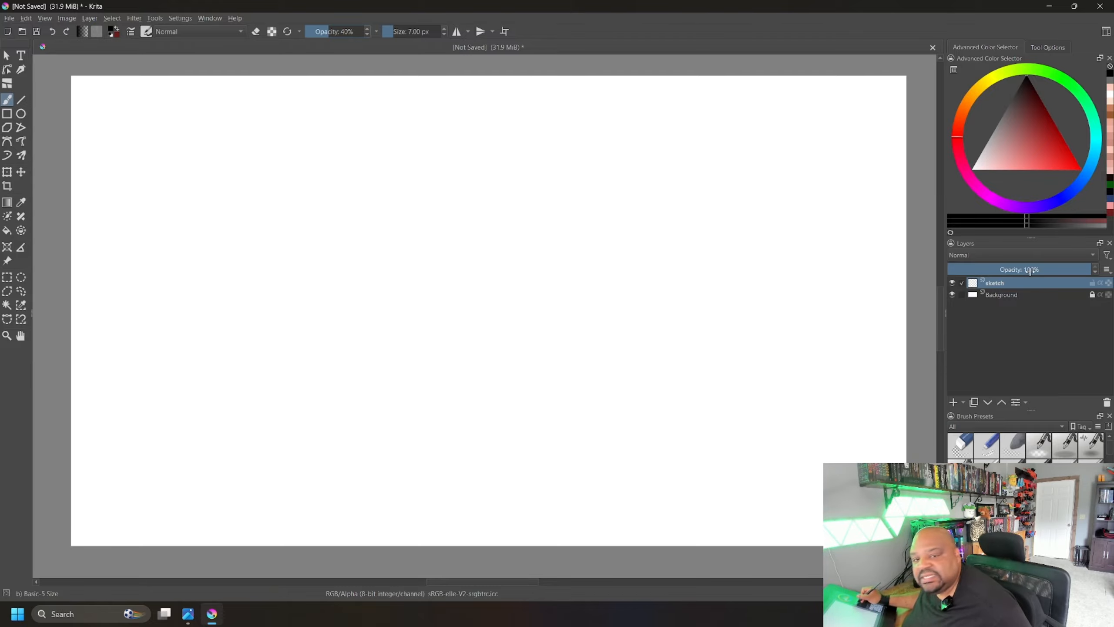
Paint long wavy test strokes across the sketch layer with varying pressure.
mouse_move(1019, 281)
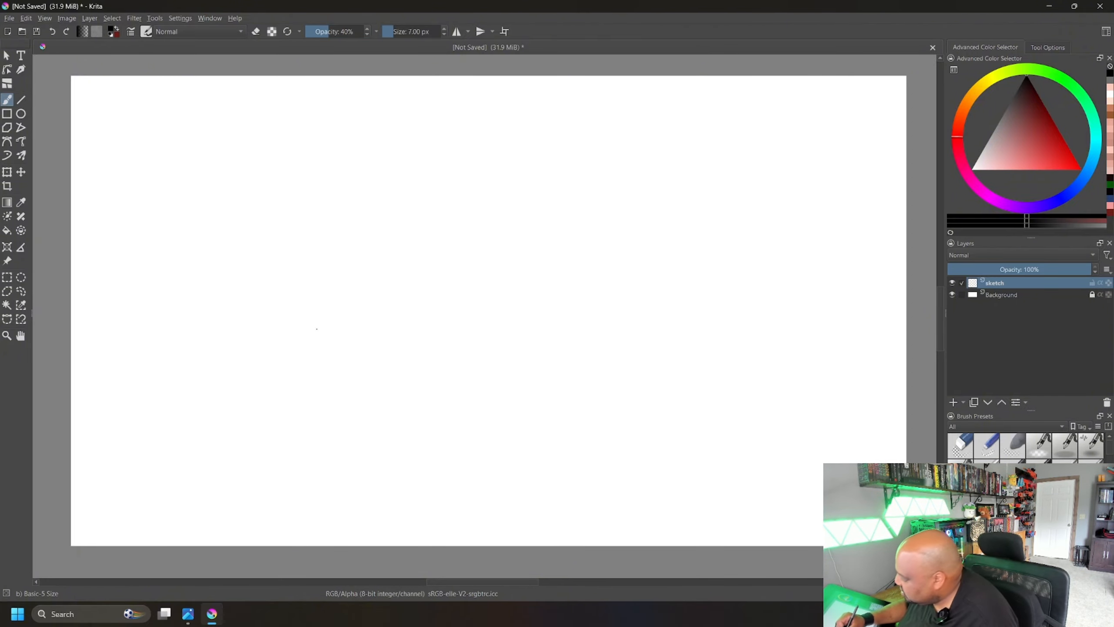
mouse_move(317, 326)
left_mouse_down()
mouse_move(341, 268)
mouse_move(396, 254)
mouse_move(411, 333)
mouse_move(487, 220)
mouse_move(493, 288)
mouse_move(545, 262)
mouse_move(606, 209)
mouse_move(585, 317)
mouse_move(674, 214)
mouse_move(705, 323)
mouse_move(771, 265)
mouse_move(740, 369)
mouse_move(826, 323)
mouse_move(735, 416)
mouse_move(522, 399)
mouse_move(432, 499)
mouse_move(341, 436)
mouse_move(447, 357)
mouse_move(320, 388)
mouse_move(226, 336)
mouse_move(301, 242)
mouse_move(283, 210)
mouse_move(422, 194)
mouse_move(527, 161)
mouse_move(561, 178)
mouse_move(590, 172)
left_mouse_up()
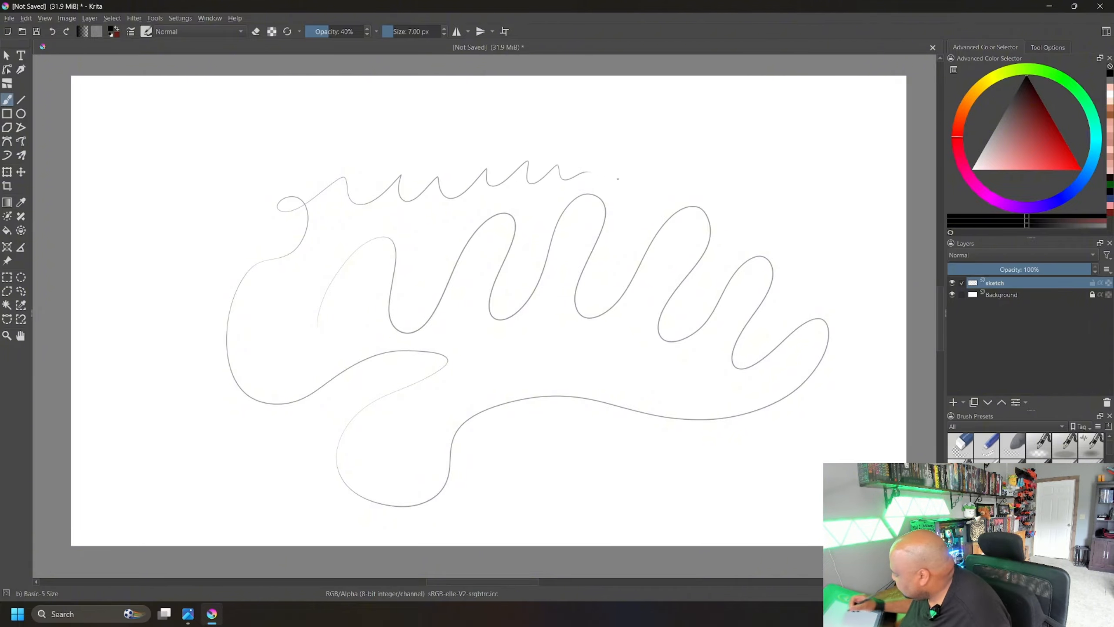
mouse_move(638, 199)
left_mouse_down()
mouse_move(685, 166)
mouse_move(739, 195)
mouse_move(777, 168)
left_mouse_up()
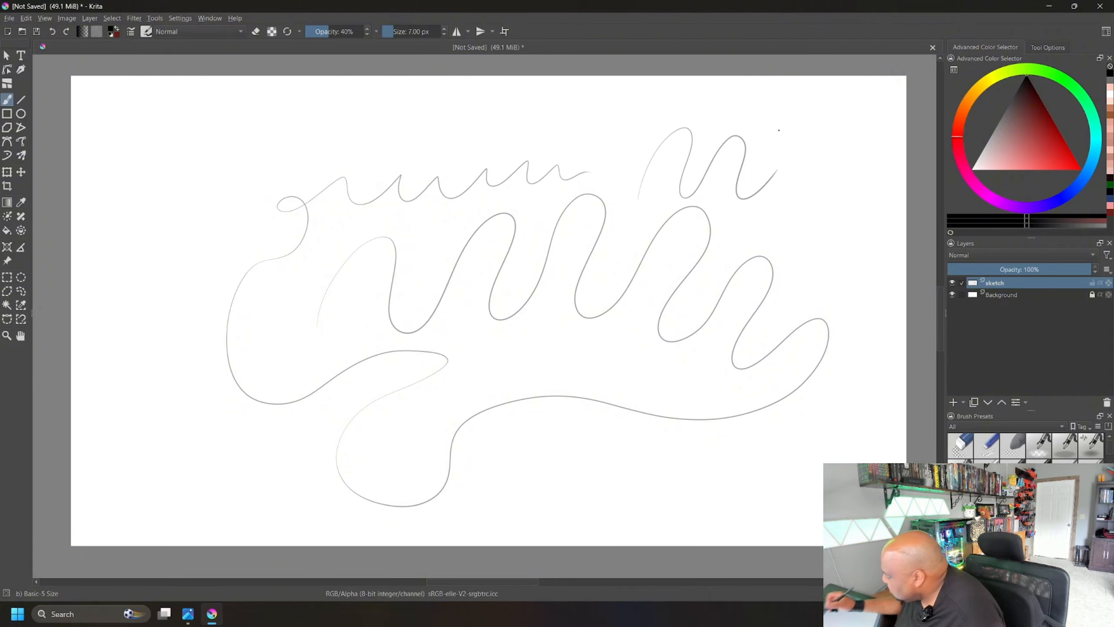
Increase the brush size to 10 px and paint another zigzag test stroke over the existing scribbles.
left_click(444, 29)
left_click(444, 29)
left_click(444, 29)
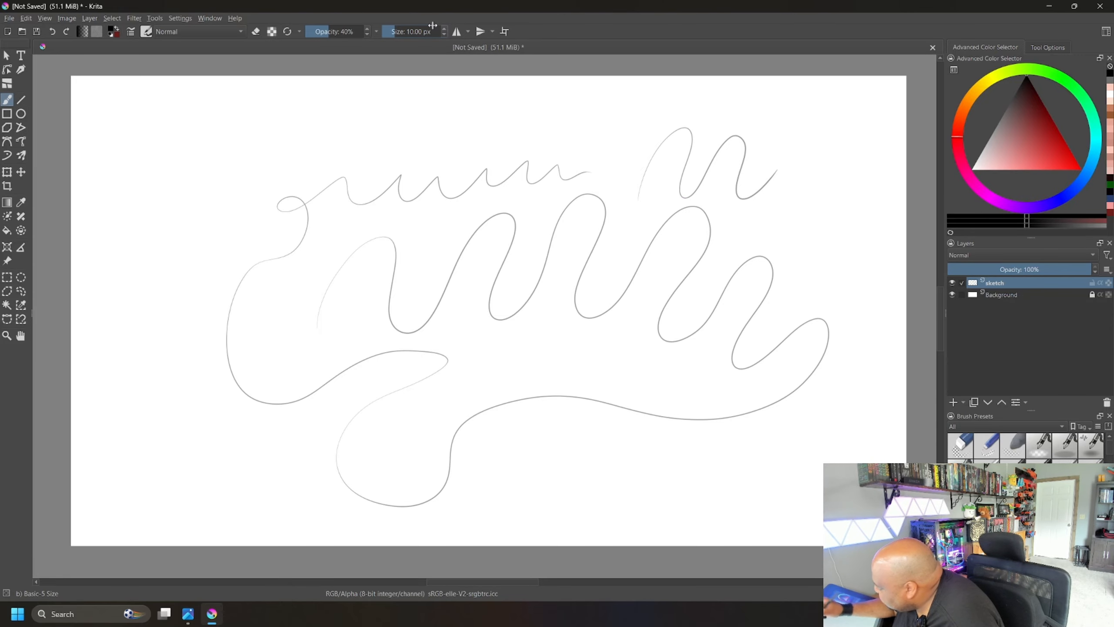
mouse_move(268, 322)
left_mouse_down()
mouse_move(285, 279)
mouse_move(299, 296)
mouse_move(342, 227)
mouse_move(362, 247)
mouse_move(447, 213)
mouse_move(455, 238)
mouse_move(514, 165)
left_mouse_up()
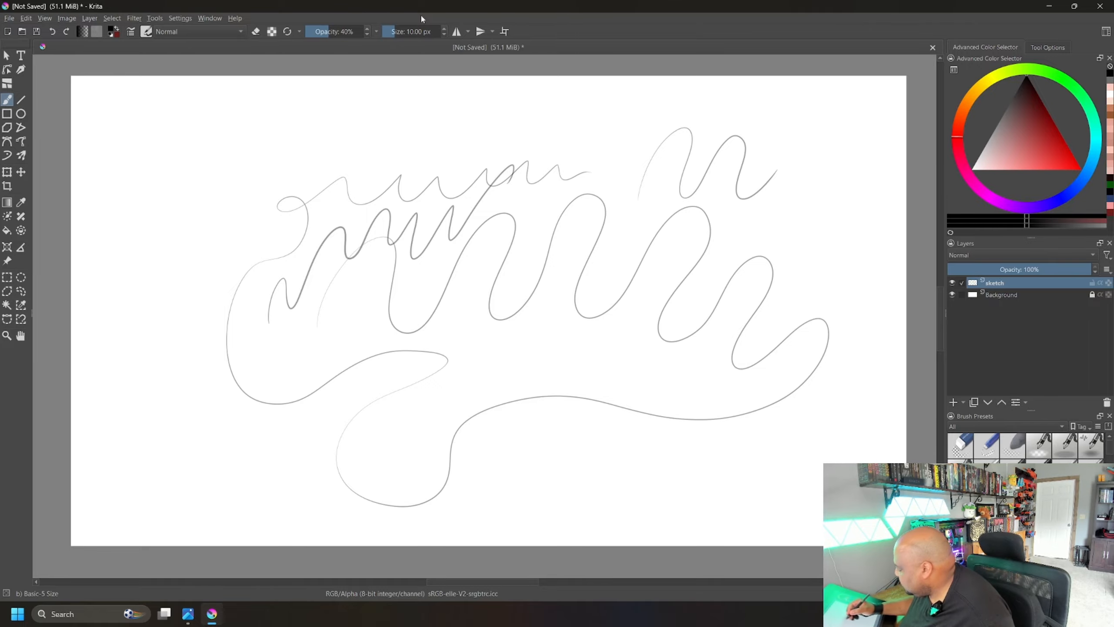
Switch to the eraser, enlarge it to 165 px and erase the left half of the test scribbles.
key("e")
mouse_move(548, 264)
left_mouse_down()
mouse_move(508, 322)
mouse_move(554, 244)
left_mouse_up()
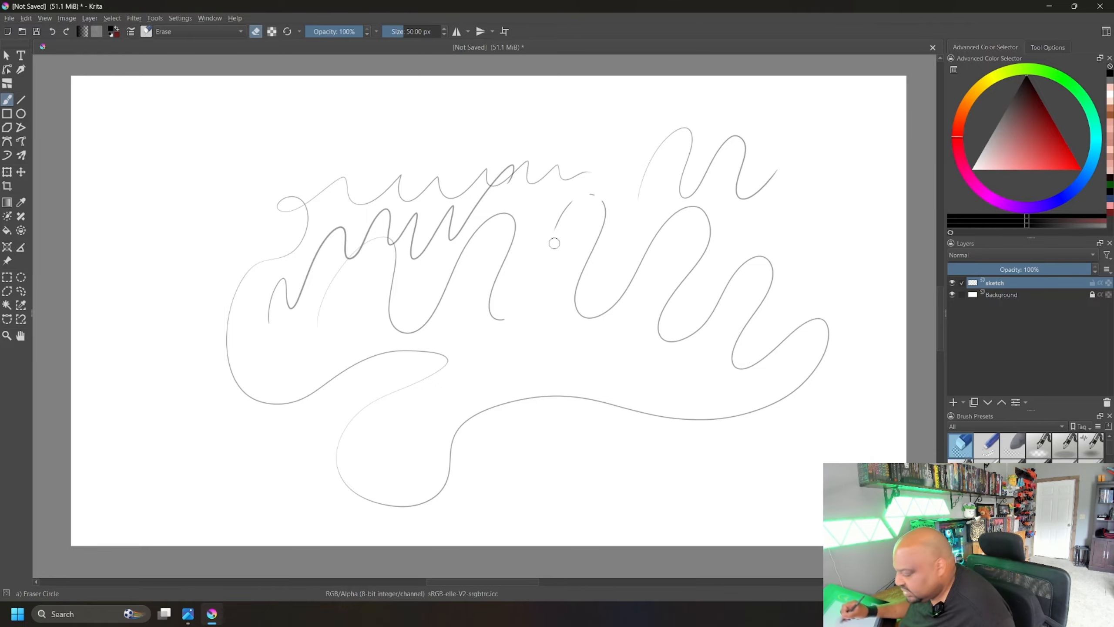
key("]")
key("]")
key("]")
key("]")
key("]")
key("]")
key("]")
key("]")
key("]")
key("]")
key("]")
key("]")
key("]")
key("]")
key("]")
key("]")
key("]")
left_click_drag(537, 179, 438, 210)
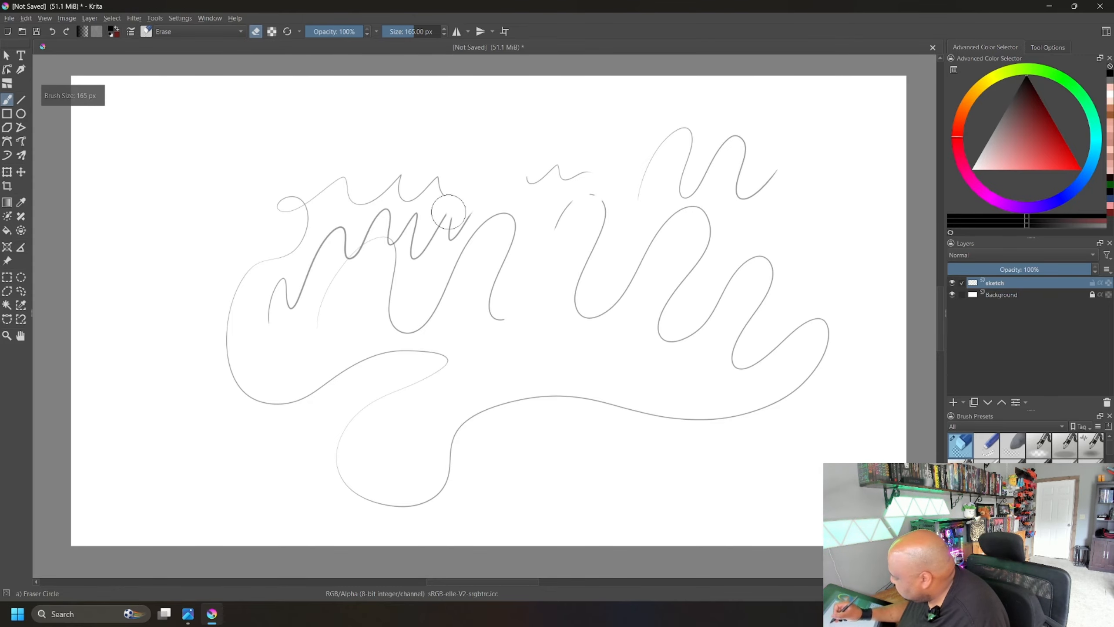
left_click_drag(503, 168, 391, 370)
left_click_drag(505, 233, 467, 186)
mouse_move(363, 296)
left_mouse_down()
mouse_move(332, 354)
mouse_move(400, 181)
mouse_move(372, 186)
mouse_move(276, 371)
mouse_move(253, 365)
mouse_move(253, 261)
mouse_move(279, 223)
mouse_move(306, 375)
mouse_move(331, 412)
left_mouse_up()
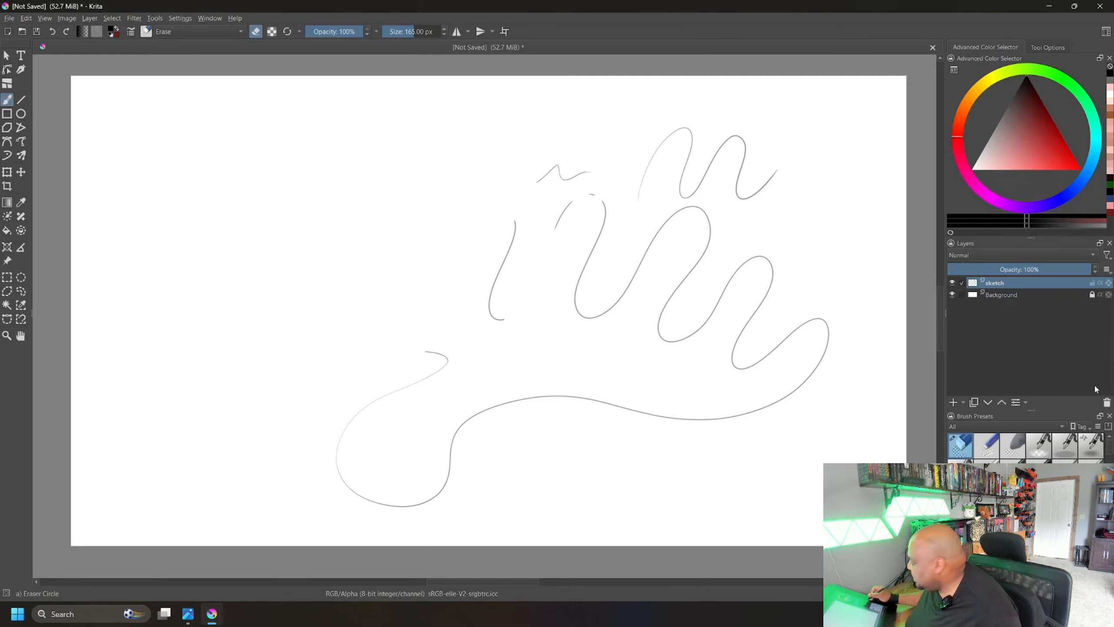
Delete the scribbled sketch layer and add a new paint layer named sketch above the Background.
left_click(1106, 403)
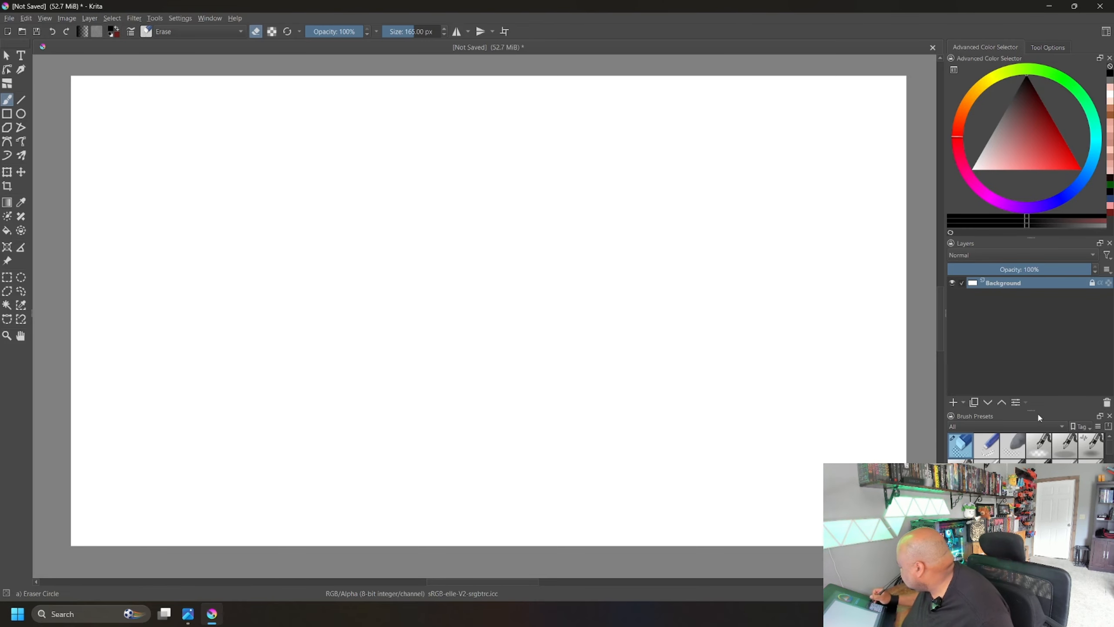
left_click(953, 402)
double_click(1005, 285)
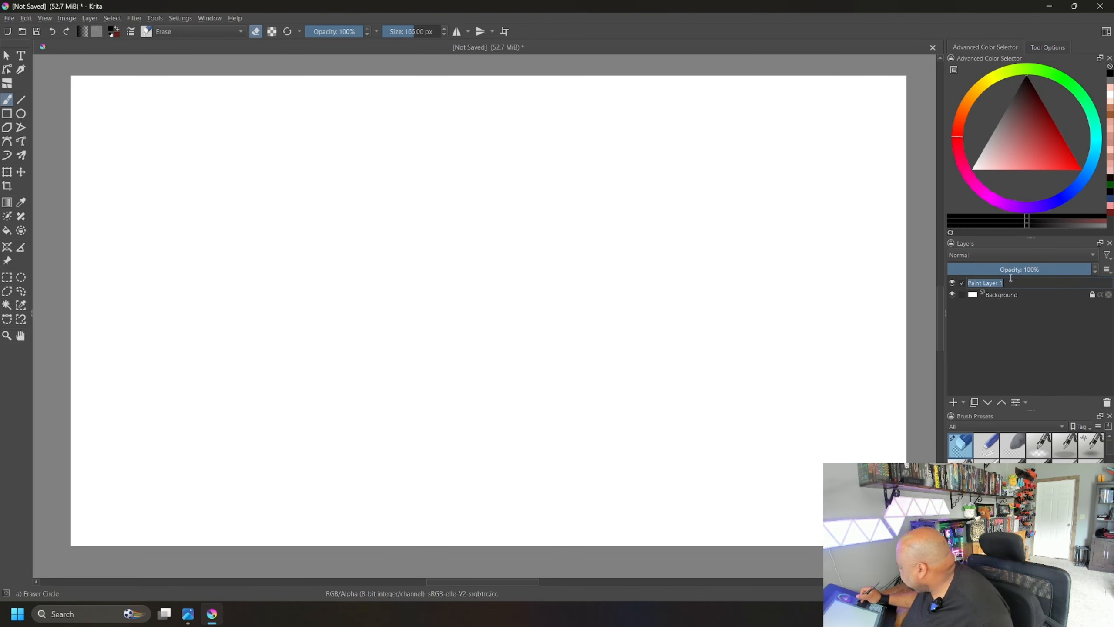
type("sketch")
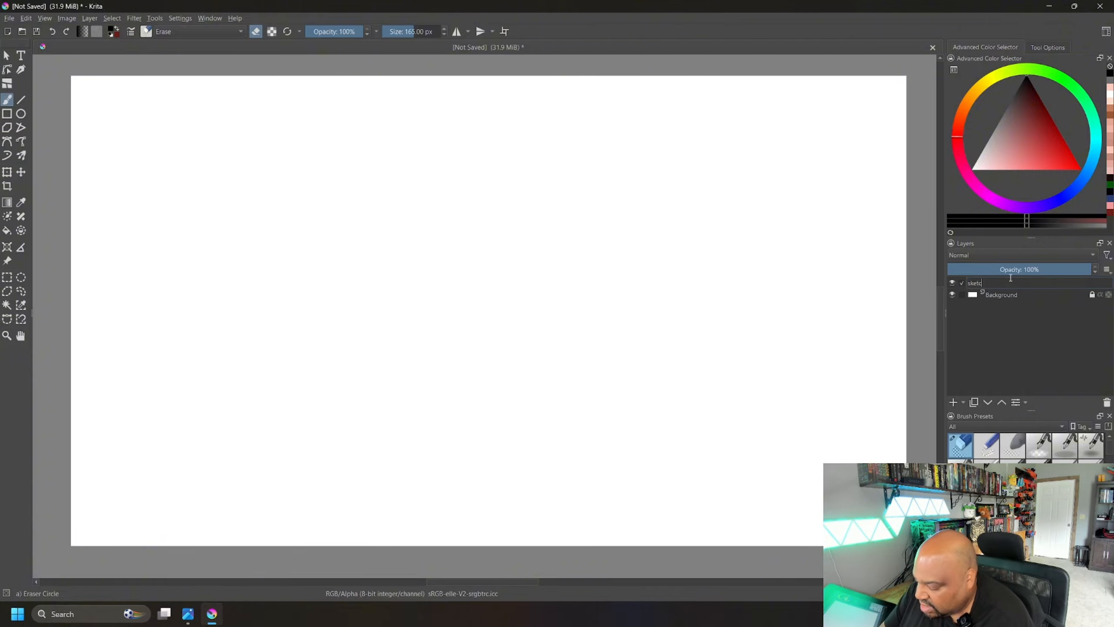
key("Return")
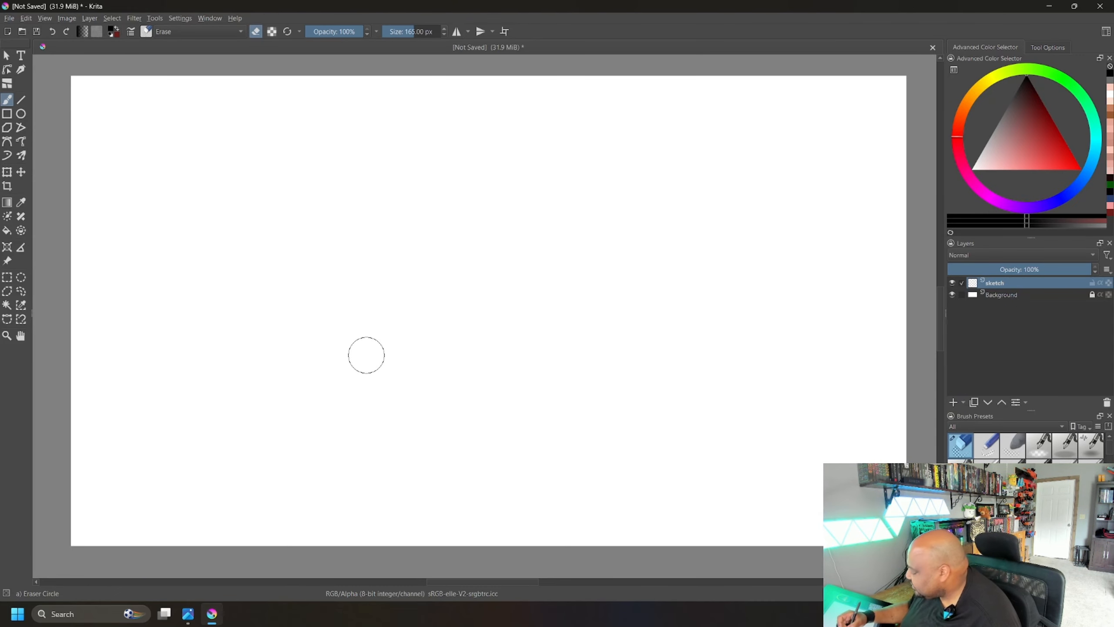
Switch back to the 10 px Basic-5 Size brush and sketch a large oval head with a pear-shaped body below it.
key("slash")
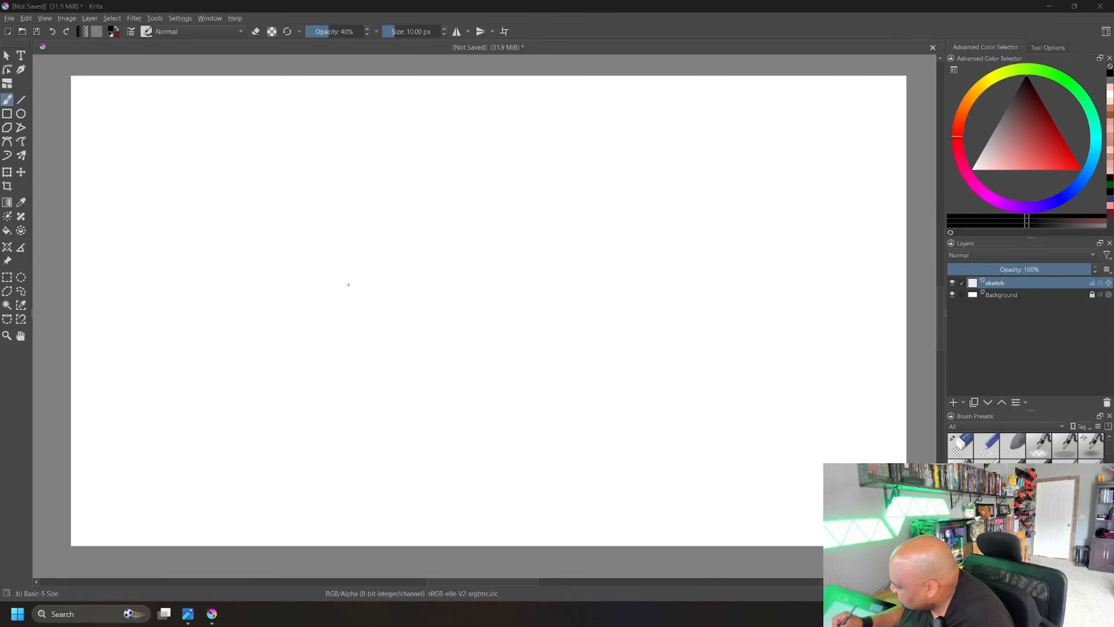
mouse_move(487, 144)
left_mouse_down()
mouse_move(356, 260)
mouse_move(523, 337)
mouse_move(579, 179)
mouse_move(383, 167)
mouse_move(409, 334)
mouse_move(602, 277)
mouse_move(510, 143)
mouse_move(463, 143)
mouse_move(537, 157)
mouse_move(592, 252)
mouse_move(537, 329)
mouse_move(364, 257)
left_mouse_up()
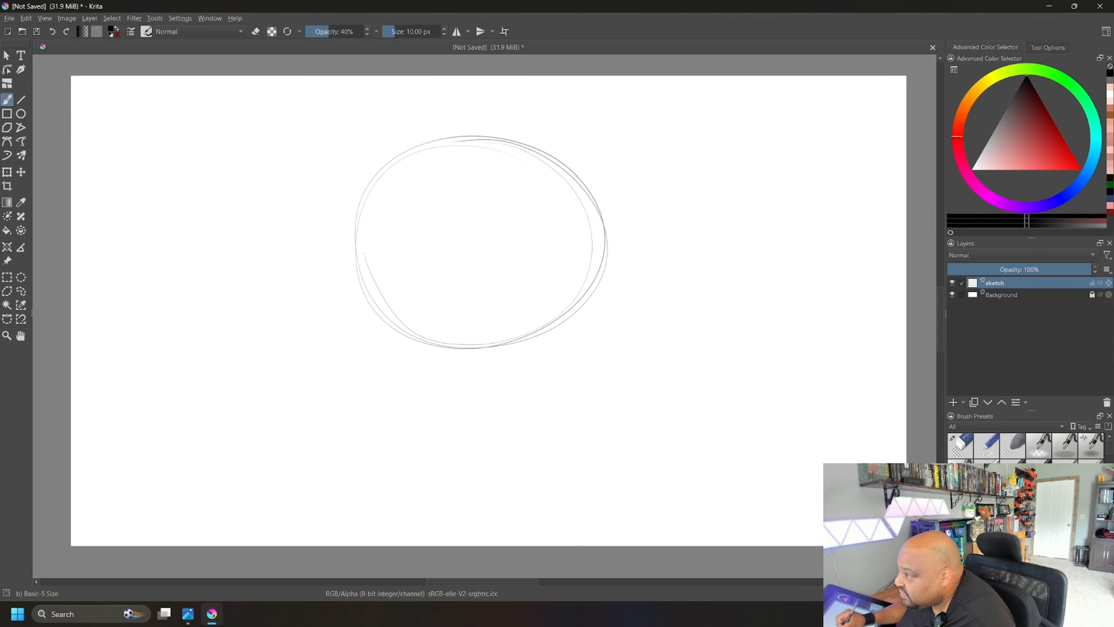
mouse_move(407, 169)
left_mouse_down()
mouse_move(524, 135)
mouse_move(591, 205)
mouse_move(579, 301)
mouse_move(501, 347)
mouse_move(397, 328)
mouse_move(359, 219)
mouse_move(479, 140)
mouse_move(574, 178)
mouse_move(593, 262)
mouse_move(551, 325)
mouse_move(458, 351)
mouse_move(372, 308)
mouse_move(364, 198)
mouse_move(469, 137)
mouse_move(566, 170)
mouse_move(600, 239)
mouse_move(577, 315)
mouse_move(458, 354)
left_mouse_up()
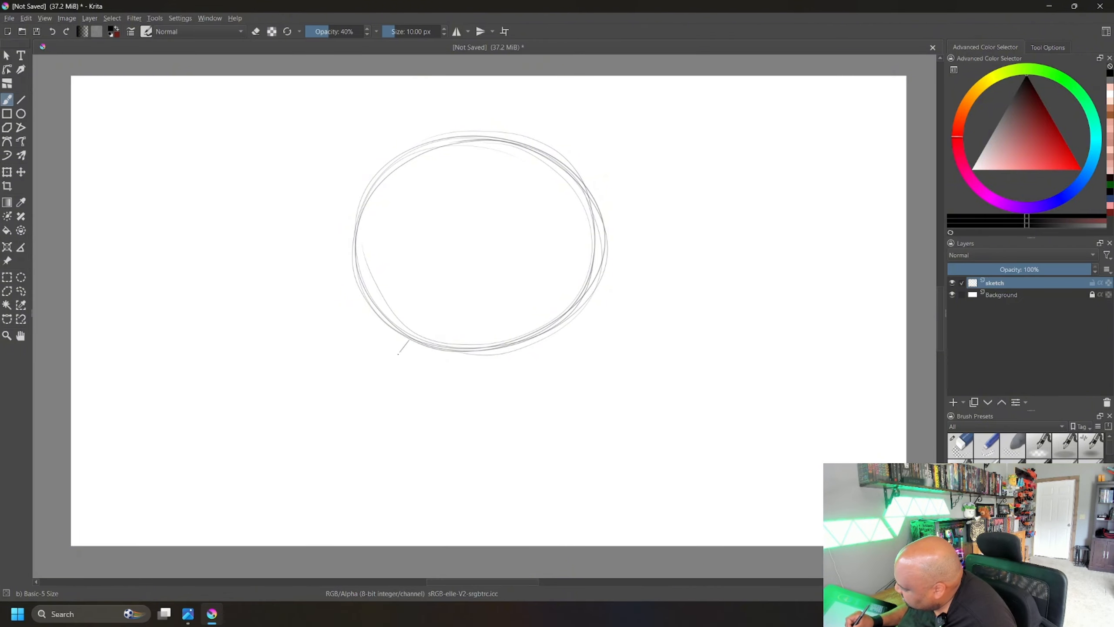
mouse_move(398, 354)
left_mouse_down()
mouse_move(361, 427)
mouse_move(366, 459)
mouse_move(393, 487)
mouse_move(447, 504)
mouse_move(509, 503)
mouse_move(571, 474)
mouse_move(586, 424)
mouse_move(534, 338)
mouse_move(582, 410)
mouse_move(580, 457)
mouse_move(548, 492)
mouse_move(501, 505)
mouse_move(390, 487)
mouse_move(366, 456)
mouse_move(390, 364)
mouse_move(412, 339)
mouse_move(368, 401)
mouse_move(365, 451)
mouse_move(395, 484)
left_mouse_up()
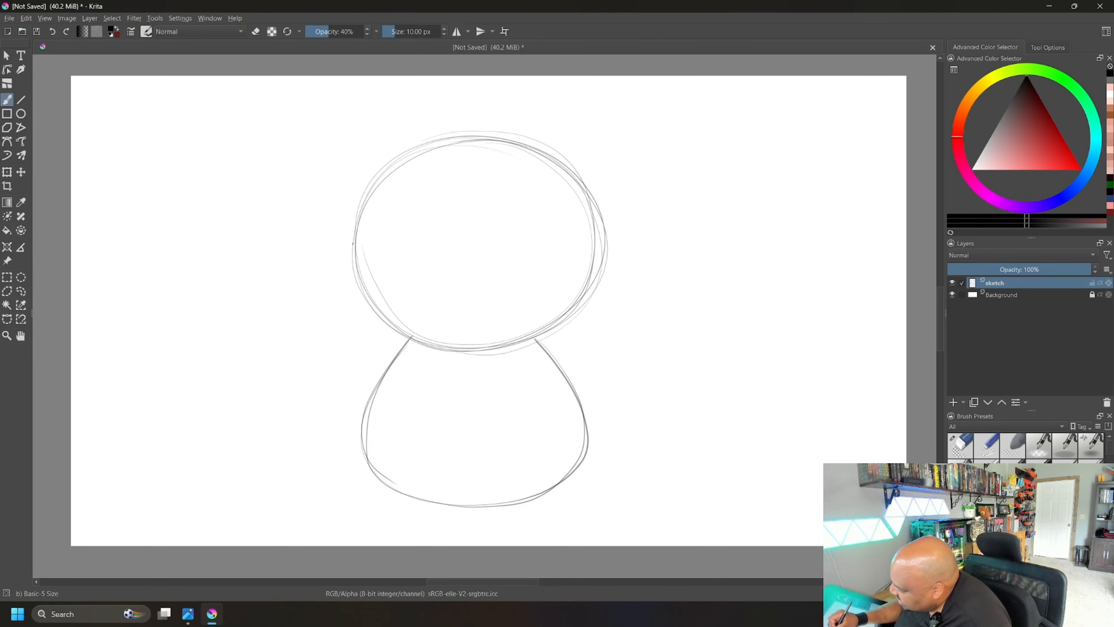
Sketch a fringe of three pointed tufts on each side of the head, redrawing the lower tufts of the right fringe.
mouse_move(353, 243)
left_mouse_down()
mouse_move(297, 225)
mouse_move(322, 270)
mouse_move(288, 300)
mouse_move(341, 305)
mouse_move(333, 342)
mouse_move(402, 320)
left_mouse_up()
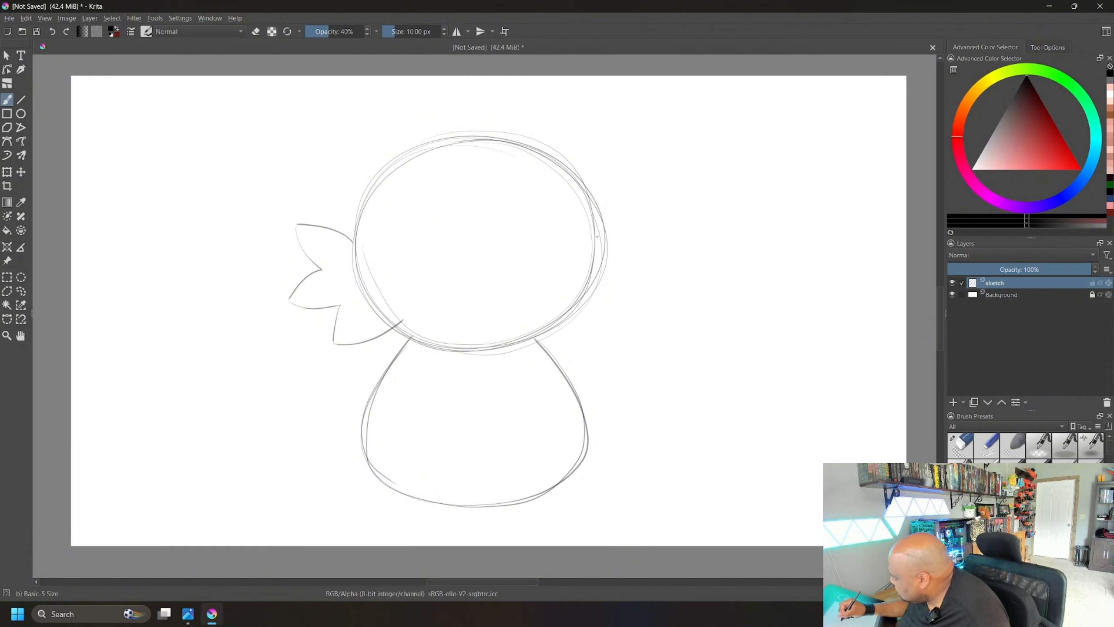
mouse_move(596, 237)
left_mouse_down()
mouse_move(668, 224)
mouse_move(627, 263)
mouse_move(661, 293)
mouse_move(606, 305)
mouse_move(611, 351)
mouse_move(565, 339)
left_mouse_up()
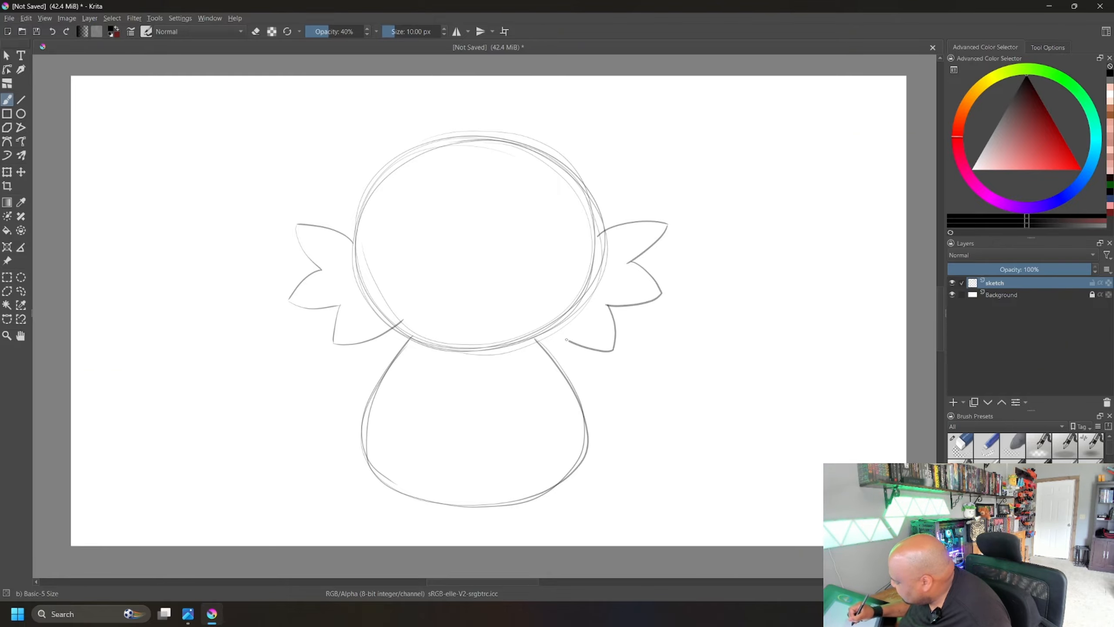
key("ctrl+z")
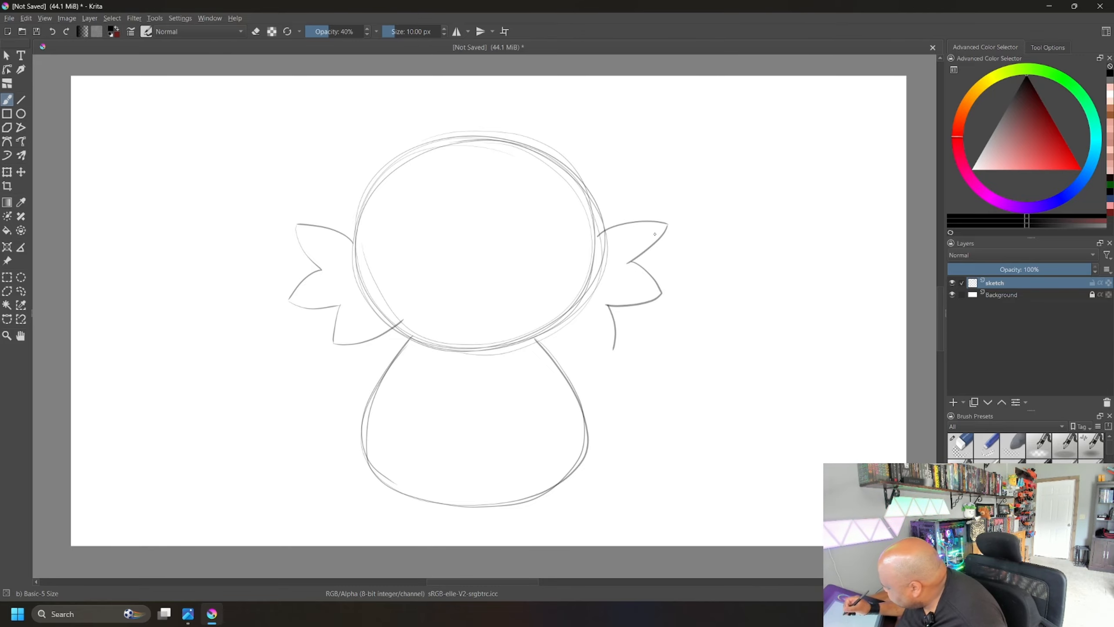
key("ctrl+z")
key("ctrl+z")
key("ctrl+z")
mouse_move(662, 293)
left_mouse_down()
mouse_move(608, 303)
mouse_move(616, 338)
mouse_move(552, 326)
left_mouse_up()
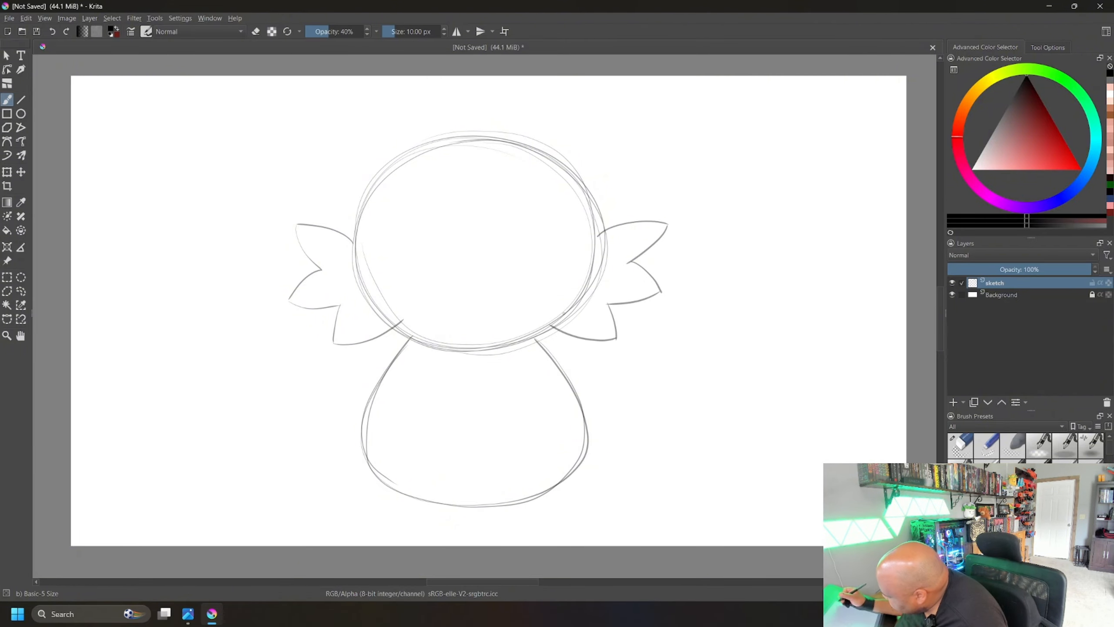
key("ctrl+z")
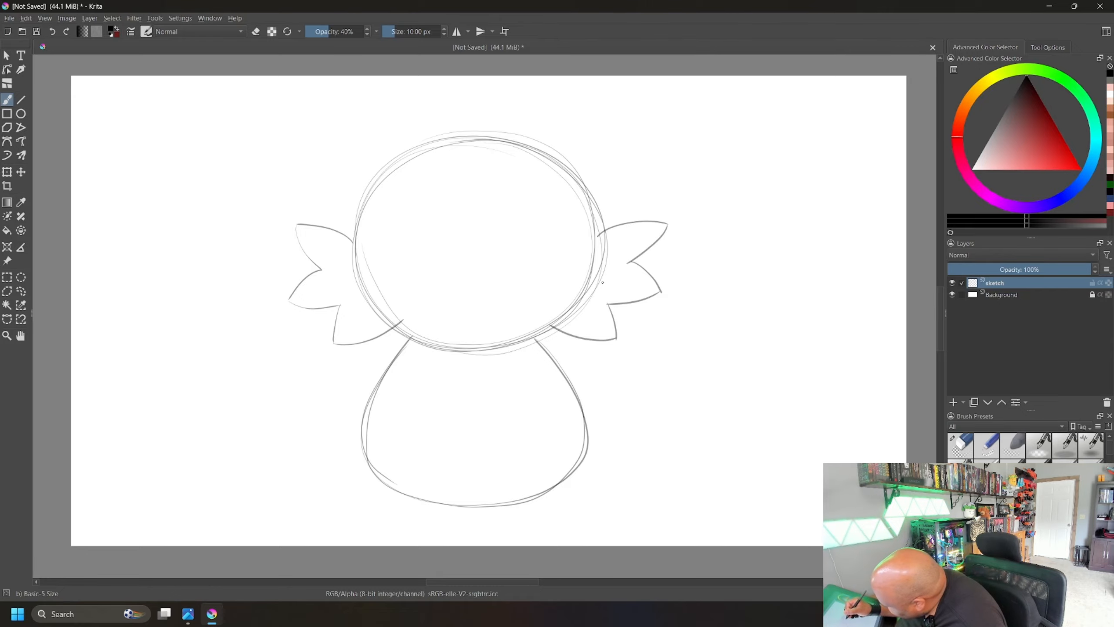
Erase the left fringe's line overlapping into the head and redraw its lowest tuft slightly larger.
key("e")
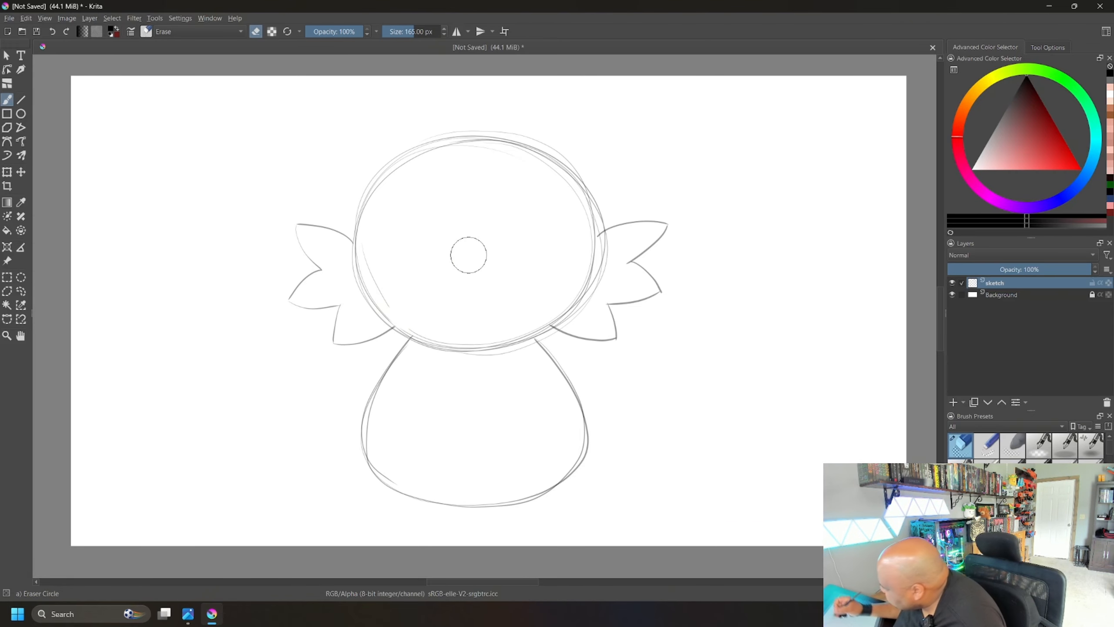
key("e")
mouse_move(395, 328)
left_mouse_down()
mouse_move(328, 349)
mouse_move(340, 303)
left_mouse_up()
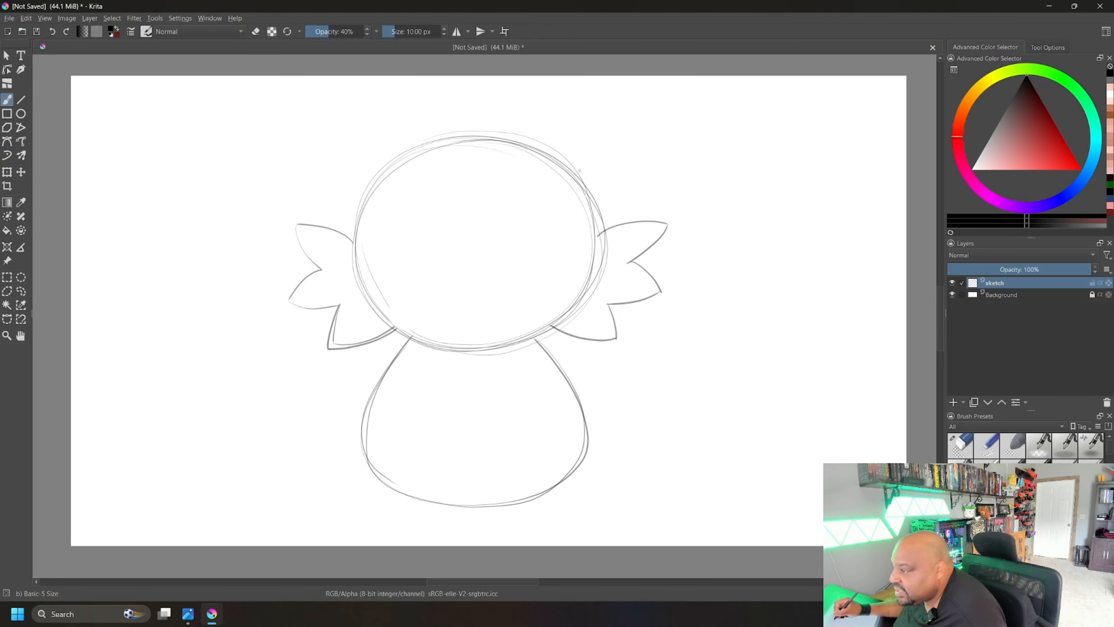
Add a fourth, larger pointed tuft above the fringe on each side of the head.
mouse_move(571, 179)
left_mouse_down()
mouse_move(645, 154)
mouse_move(622, 222)
left_mouse_up()
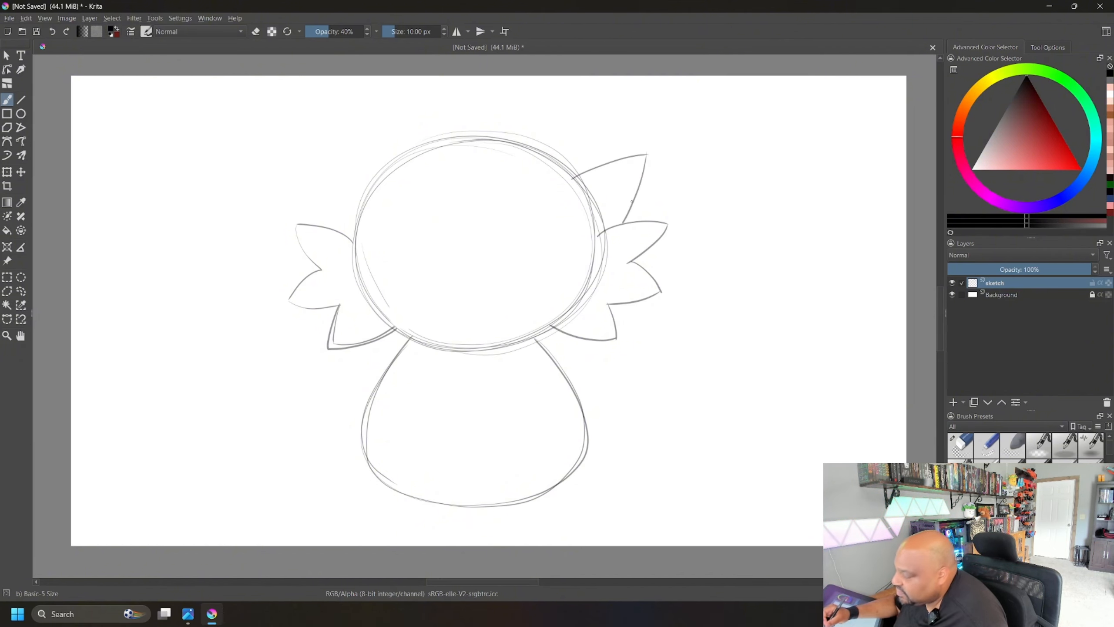
left_click_drag(323, 225, 344, 150)
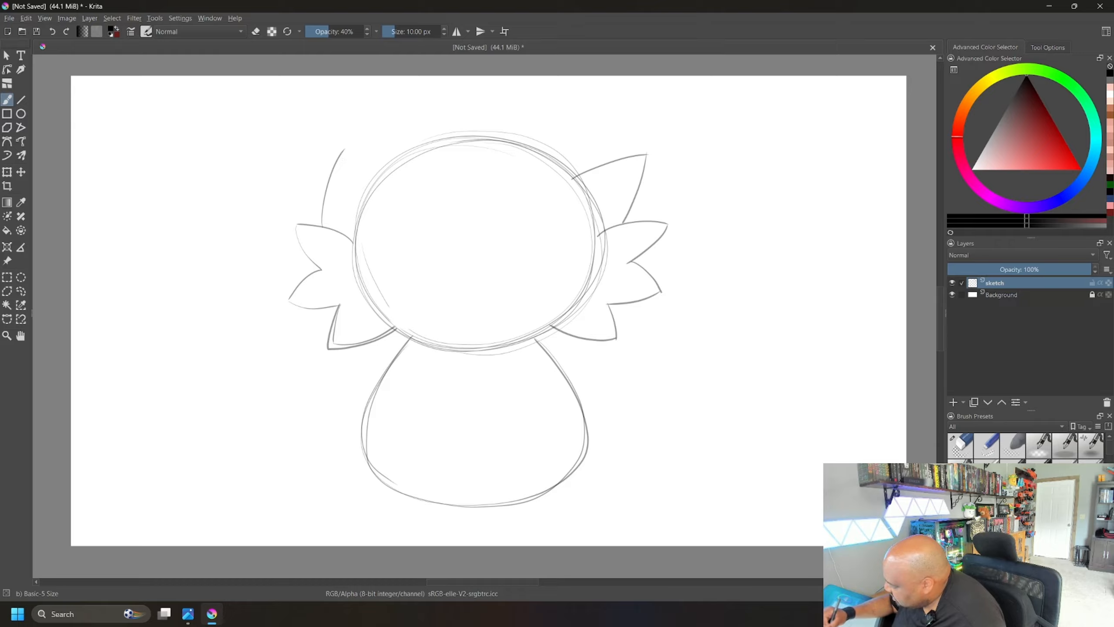
key("ctrl+z")
mouse_move(336, 234)
left_mouse_down()
mouse_move(335, 143)
mouse_move(380, 178)
left_mouse_up()
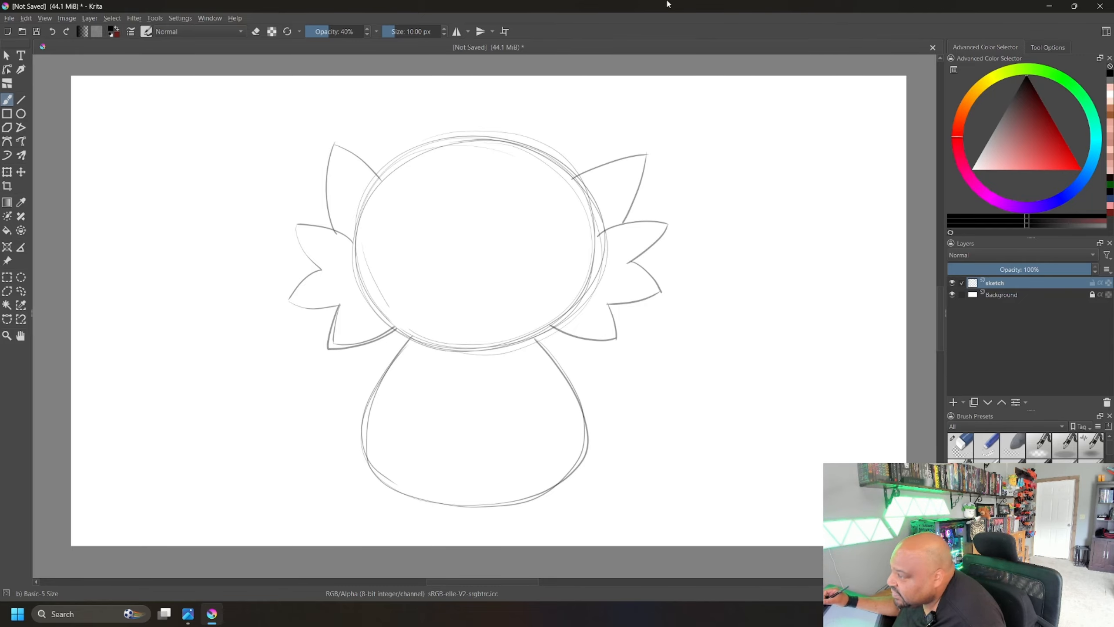
Sketch an inward-curling horn on each side of the head's top and round off the right horn's base inside the head.
mouse_move(356, 156)
left_mouse_down()
mouse_move(371, 101)
mouse_move(416, 85)
mouse_move(421, 119)
mouse_move(393, 96)
mouse_move(386, 115)
mouse_move(400, 141)
left_mouse_up()
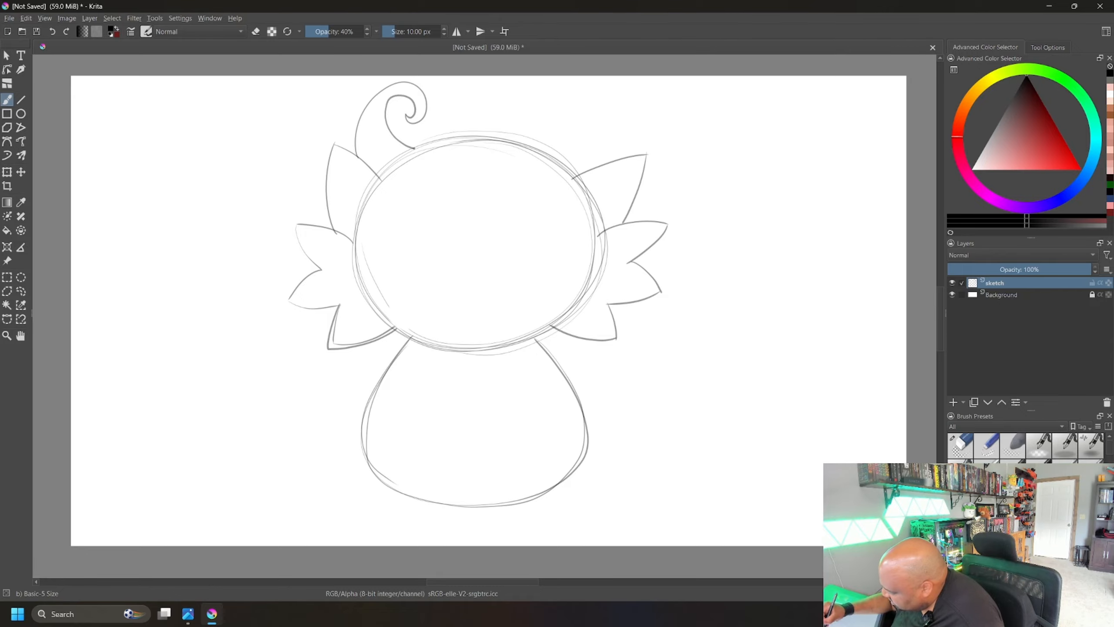
key("ctrl+z")
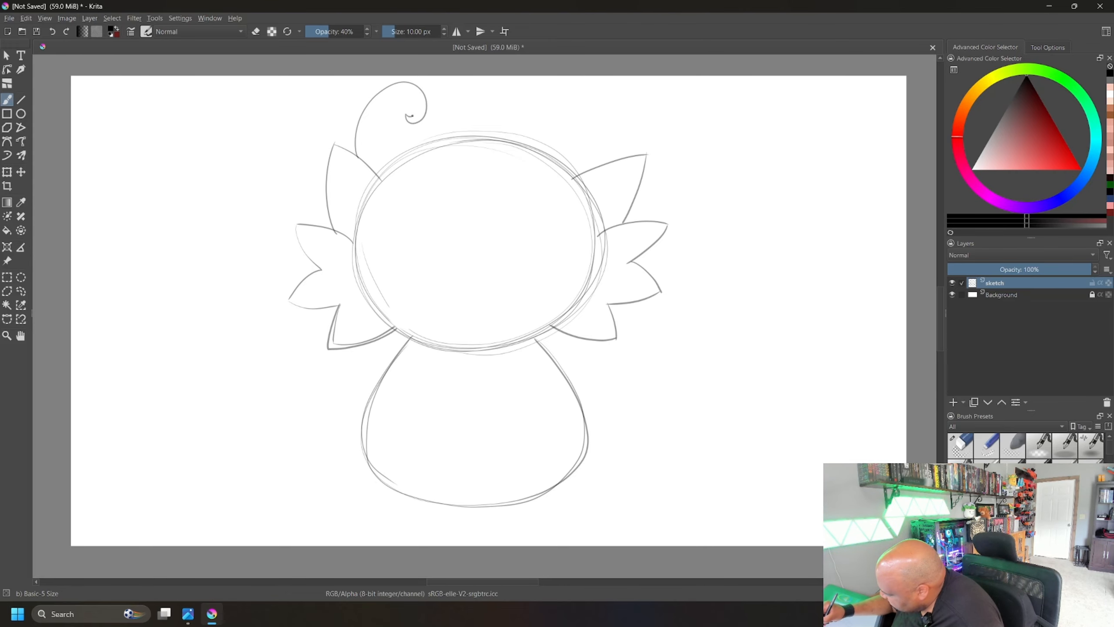
left_click_drag(395, 127, 410, 156)
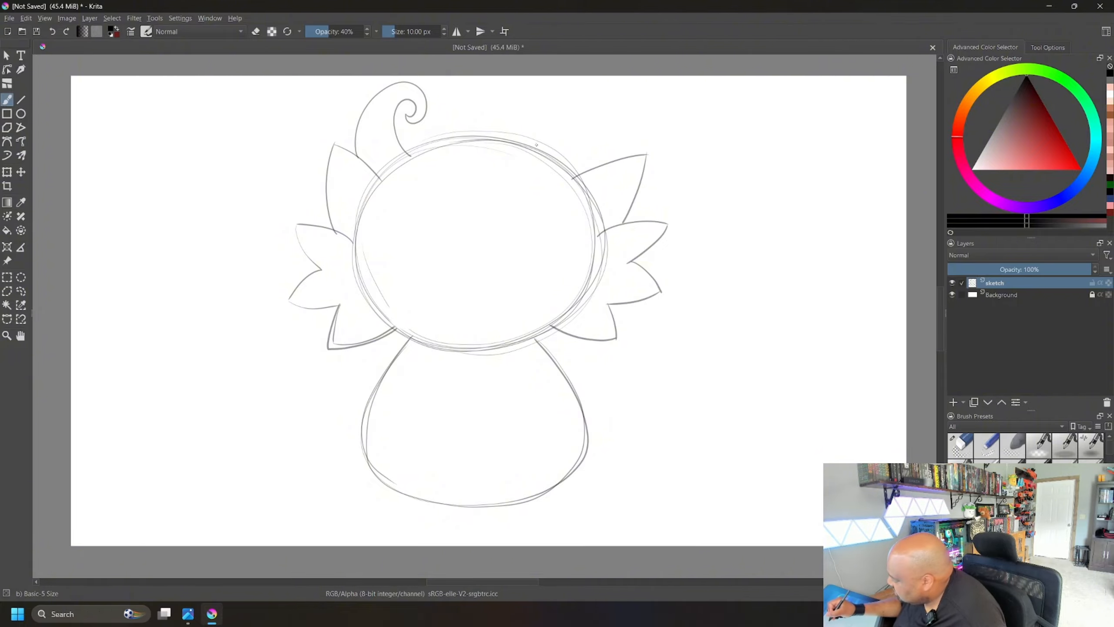
mouse_move(537, 149)
left_mouse_down()
mouse_move(554, 128)
mouse_move(548, 99)
mouse_move(531, 104)
mouse_move(534, 114)
mouse_move(527, 92)
mouse_move(559, 78)
mouse_move(589, 92)
mouse_move(598, 127)
mouse_move(581, 165)
left_mouse_up()
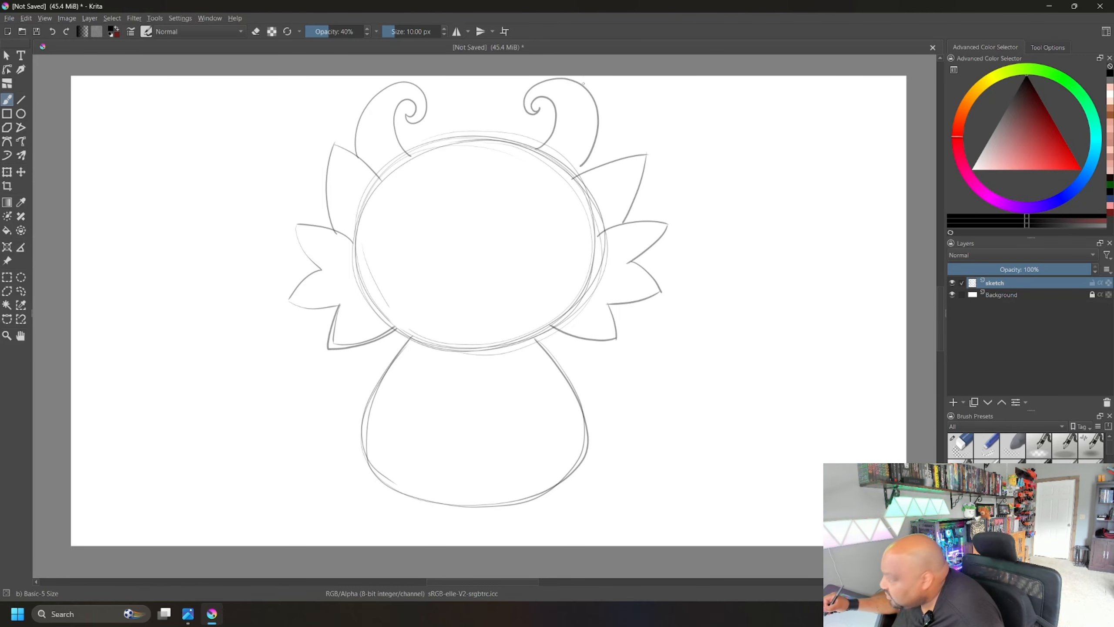
mouse_move(583, 163)
left_mouse_down()
mouse_move(548, 179)
mouse_move(536, 148)
left_mouse_up()
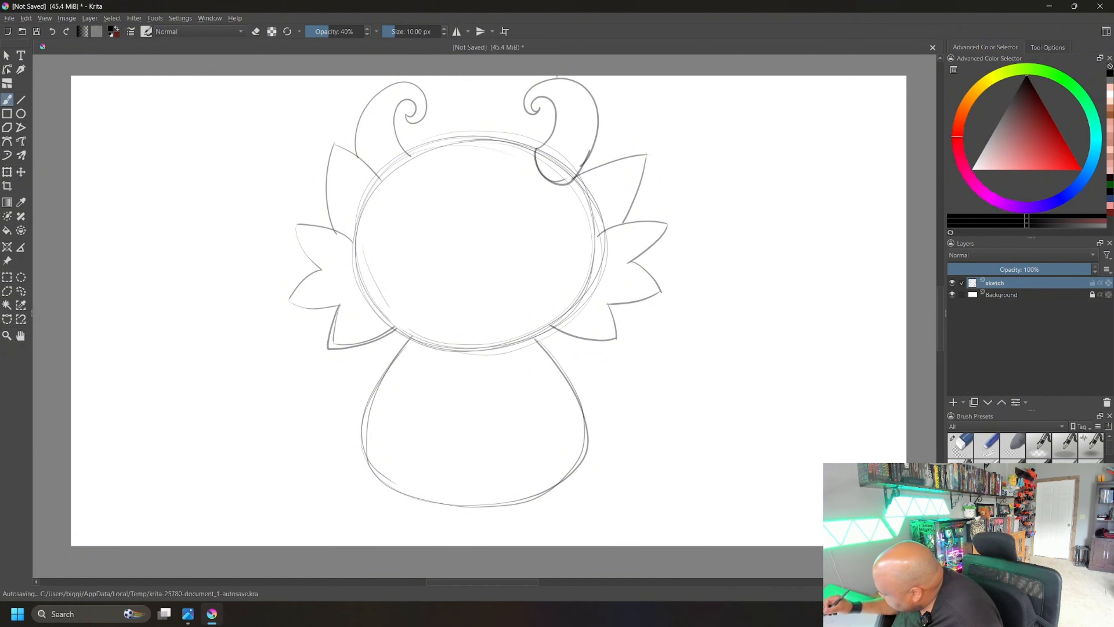
Undo the right horn and its rounded base, and sketch a small oval horn base inside the head's upper-right edge.
key("ctrl+z")
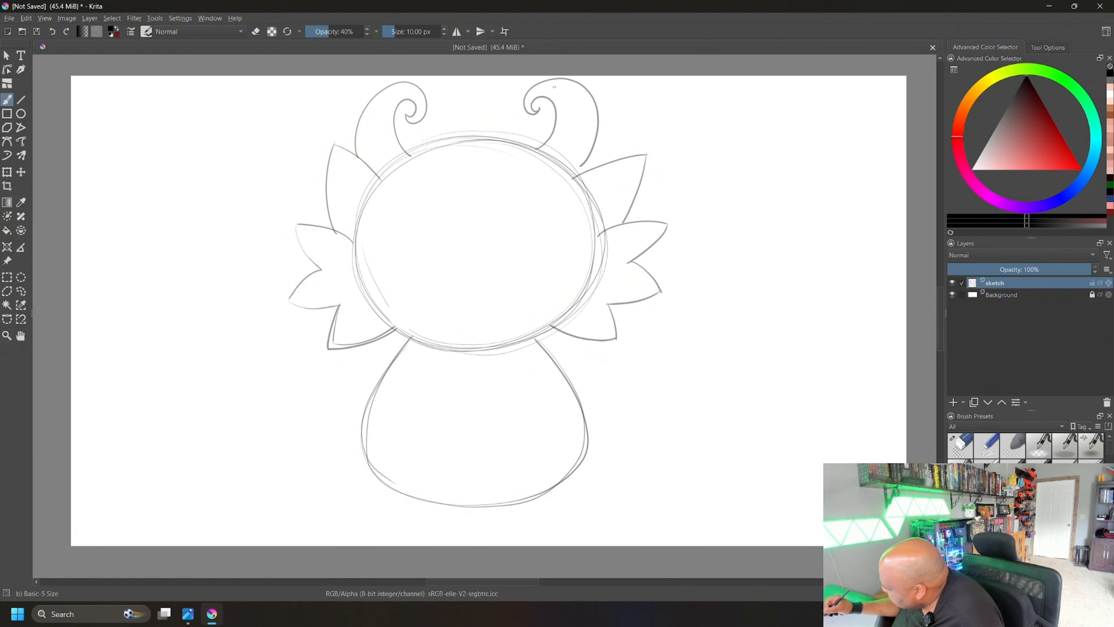
key("ctrl+z")
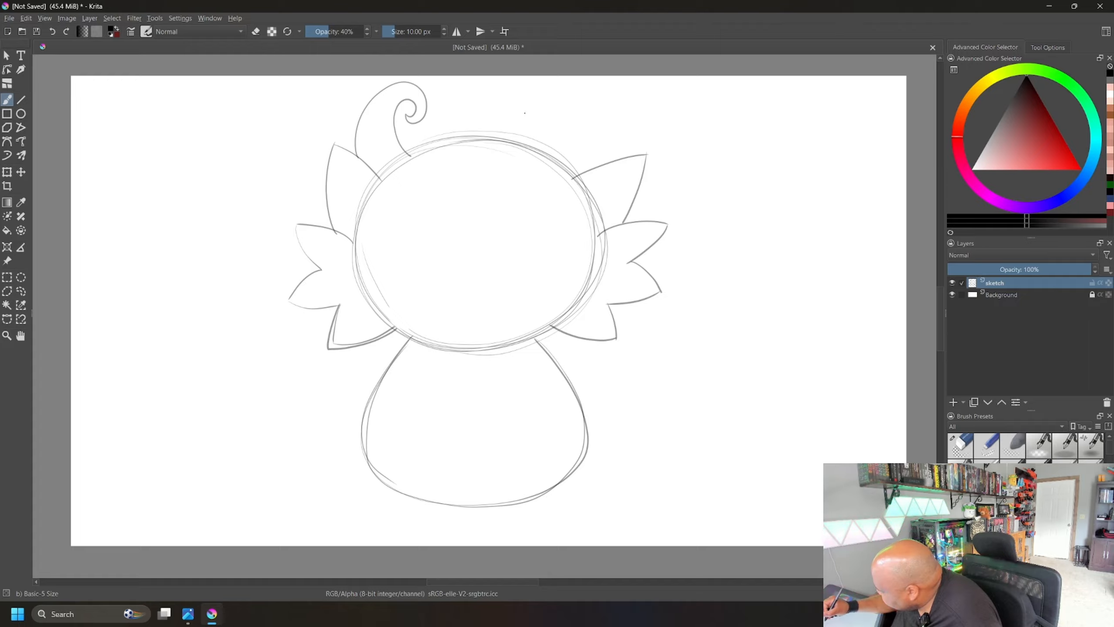
mouse_move(524, 113)
left_mouse_down()
mouse_move(559, 85)
mouse_move(588, 117)
mouse_move(588, 157)
mouse_move(570, 183)
mouse_move(532, 191)
mouse_move(511, 174)
mouse_move(532, 152)
left_mouse_up()
key("ctrl+z")
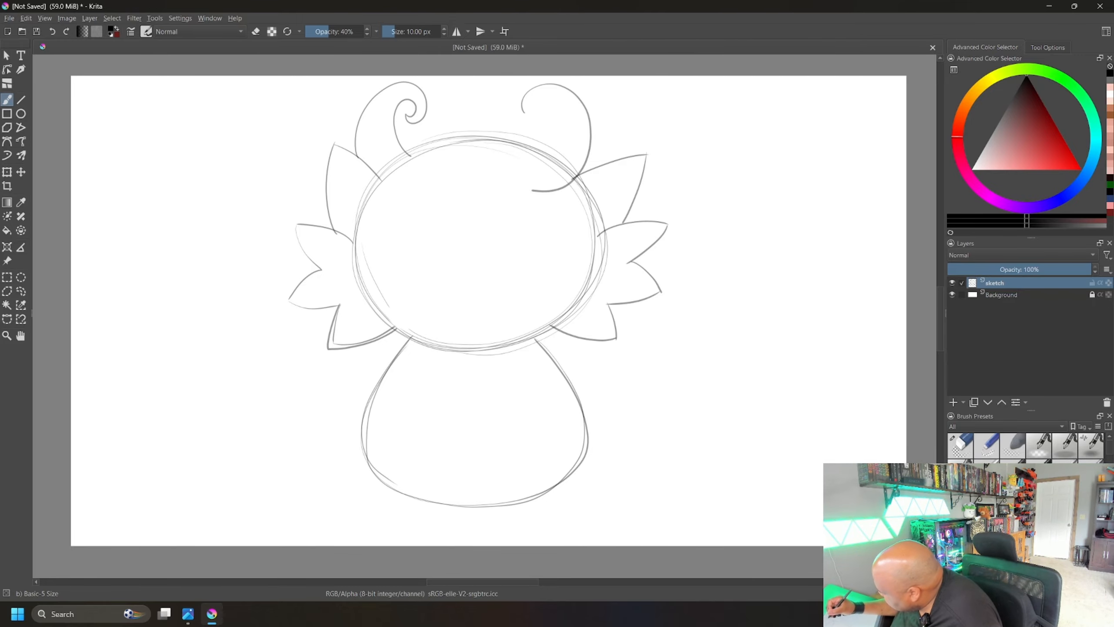
key("ctrl+z")
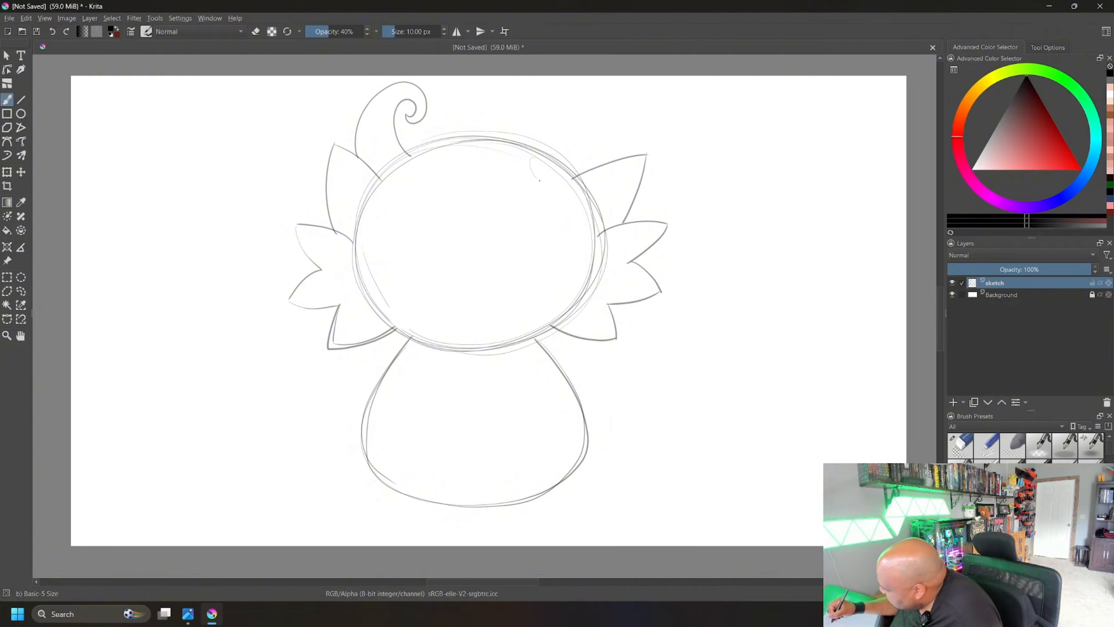
mouse_move(539, 180)
left_mouse_down()
mouse_move(522, 156)
mouse_move(515, 175)
mouse_move(511, 154)
mouse_move(525, 155)
left_mouse_up()
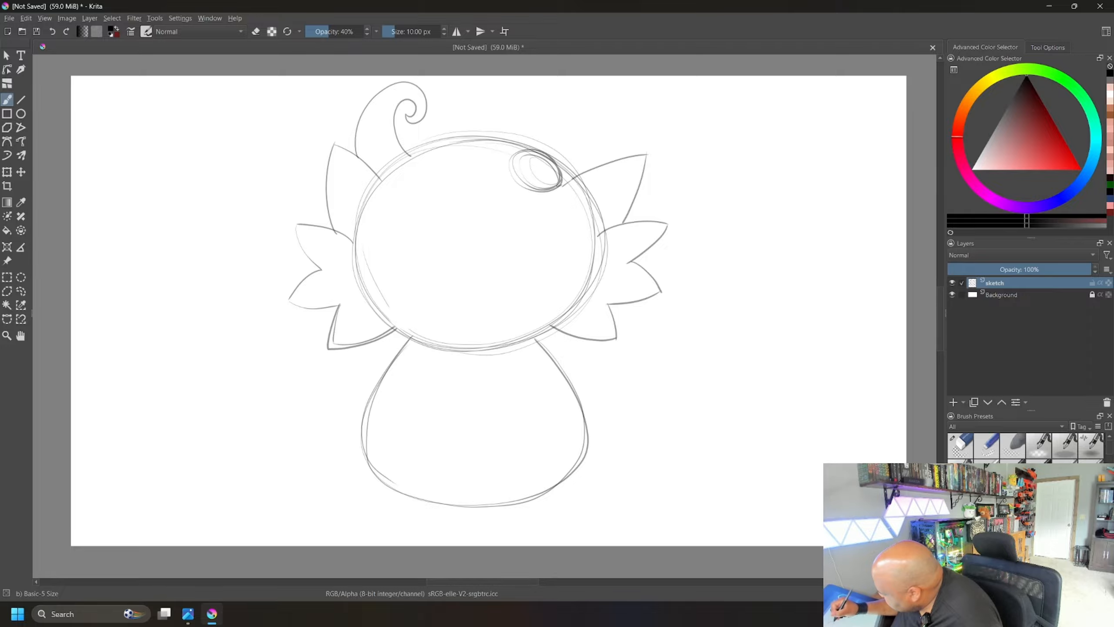
mouse_move(535, 148)
left_mouse_down()
mouse_move(528, 185)
mouse_move(561, 175)
mouse_move(526, 146)
mouse_move(574, 150)
mouse_move(572, 111)
mouse_move(546, 88)
left_mouse_up()
key("ctrl+z")
mouse_move(561, 185)
left_mouse_down()
mouse_move(578, 104)
mouse_move(524, 86)
left_mouse_up()
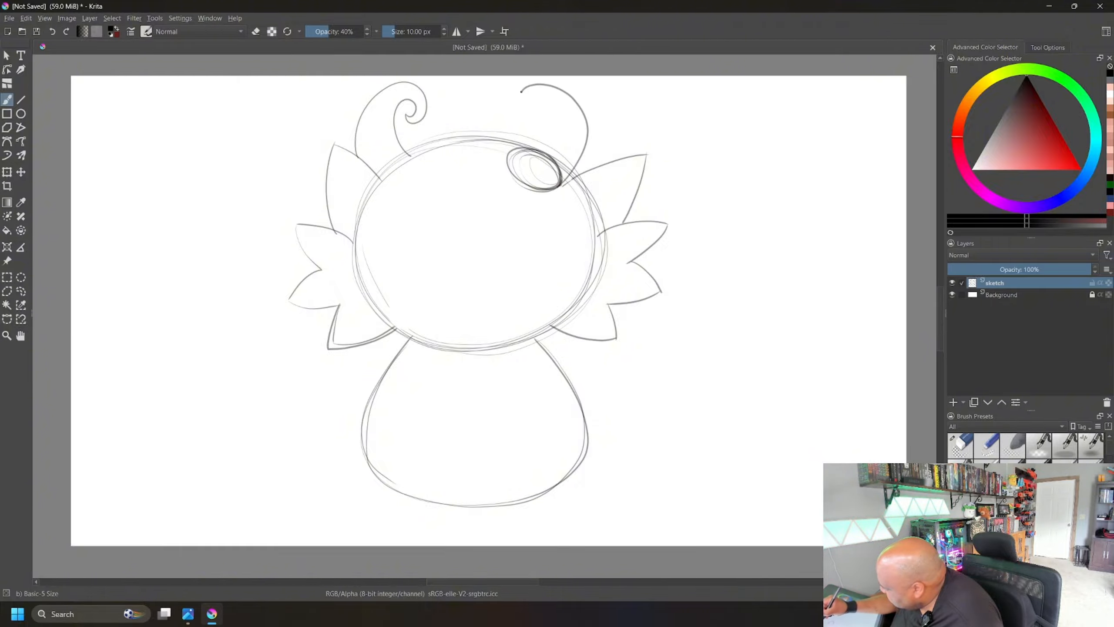
key("ctrl+z")
mouse_move(560, 183)
left_mouse_down()
mouse_move(580, 127)
mouse_move(527, 83)
left_mouse_up()
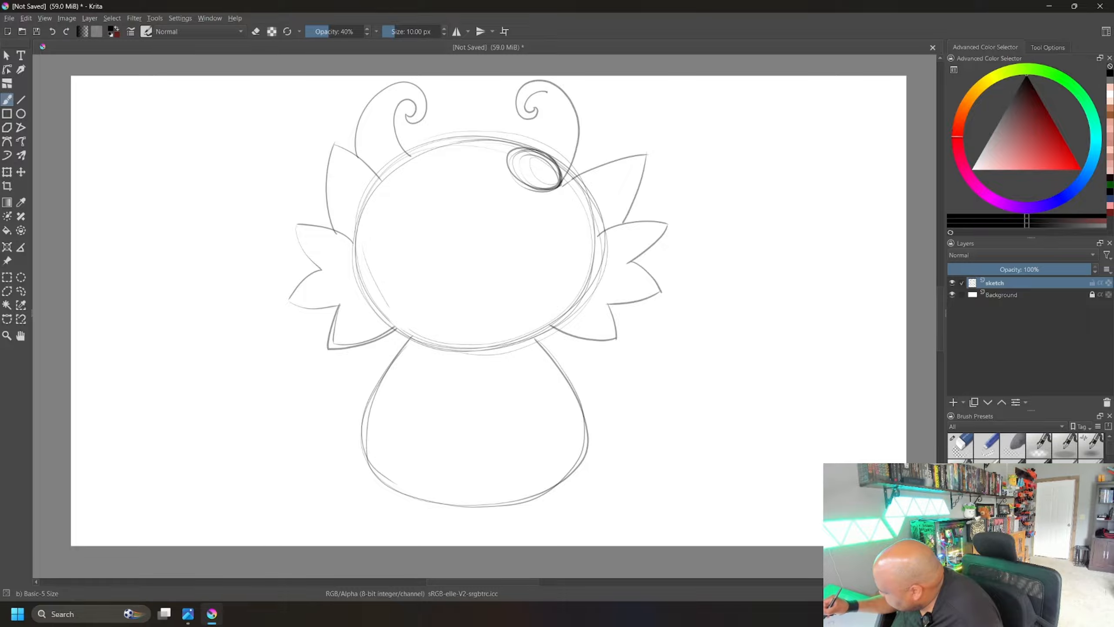
left_click_drag(564, 115, 545, 138)
key("ctrl+z")
key("ctrl+z")
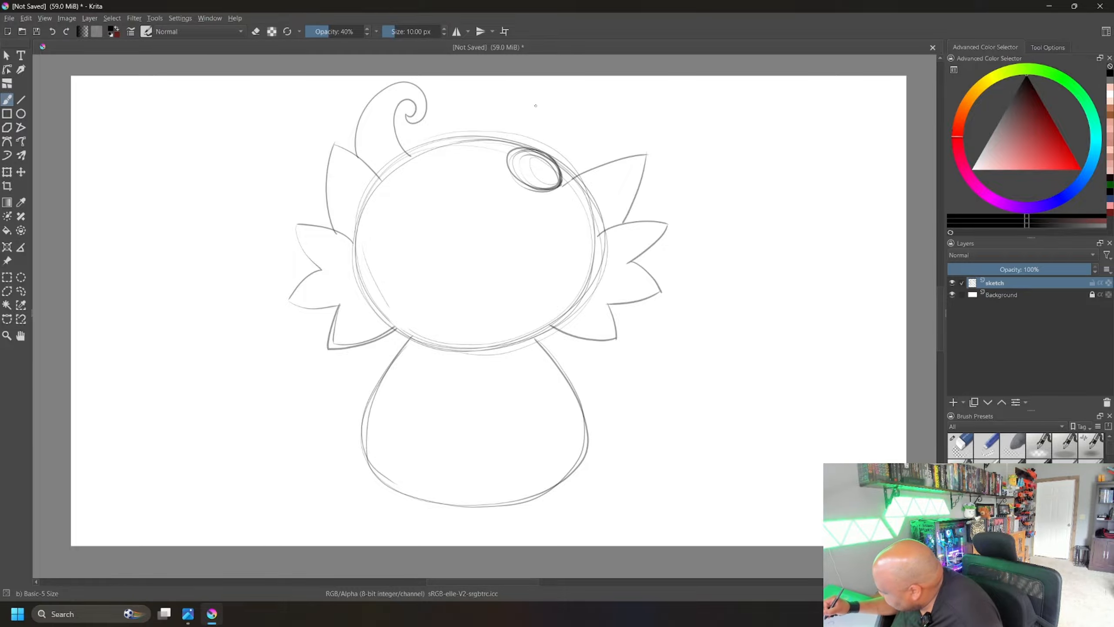
Sketch an inward-curling right horn rising from the oval base and erase the head and oval lines inside it.
mouse_move(573, 167)
left_mouse_down()
mouse_move(560, 88)
mouse_move(529, 85)
mouse_move(523, 107)
mouse_move(541, 114)
mouse_move(532, 100)
mouse_move(544, 90)
mouse_move(556, 118)
mouse_move(508, 151)
mouse_move(551, 168)
mouse_move(532, 163)
mouse_move(540, 152)
mouse_move(513, 151)
mouse_move(564, 177)
left_mouse_up()
key("e")
key("e")
key("e")
key("e")
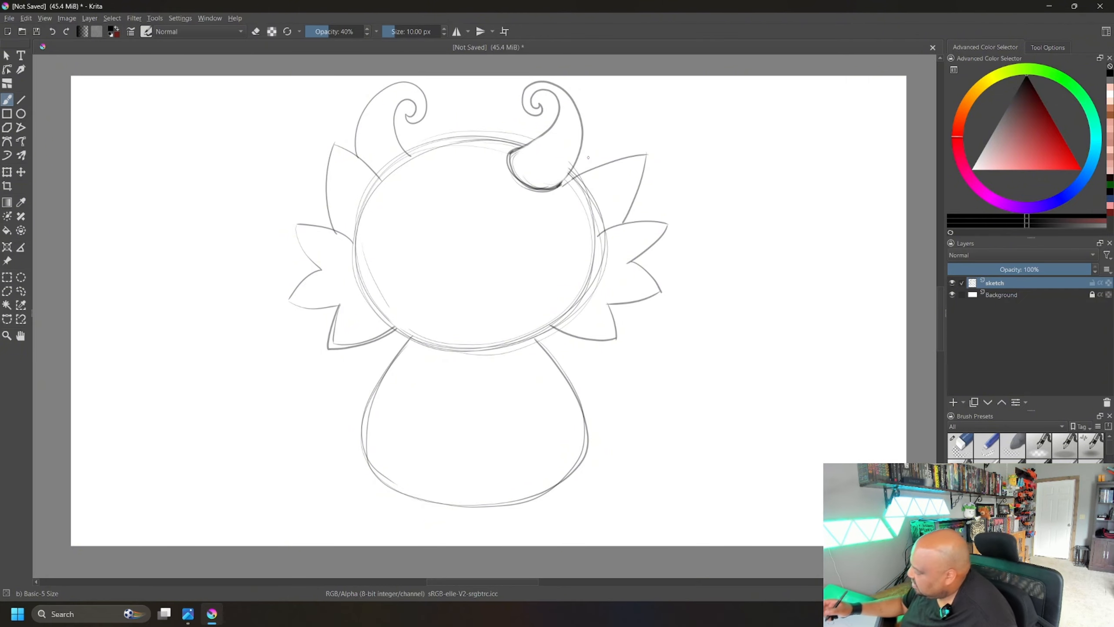
Sketch two pointed hair tufts over the top of the head, between the horns and onto the forehead.
key("e")
key("e")
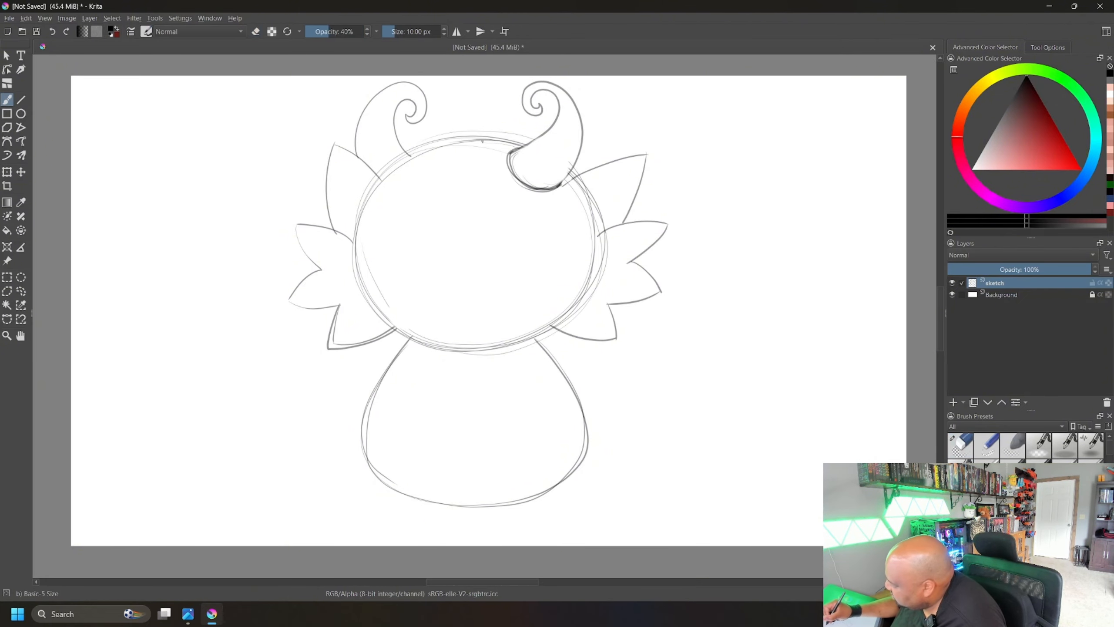
mouse_move(447, 114)
left_mouse_down()
mouse_move(483, 141)
mouse_move(452, 144)
mouse_move(422, 167)
mouse_move(464, 187)
left_mouse_up()
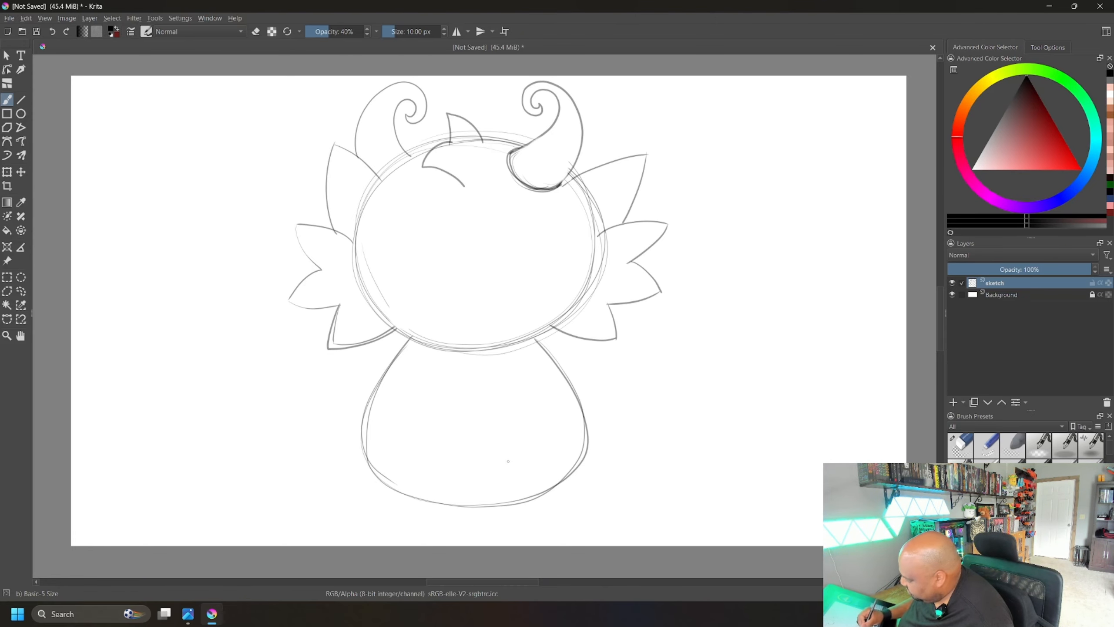
Sketch a three-toed foot over the body's lower right and another extending outward at the lower left, erasing the body outline behind the left leg.
mouse_move(481, 437)
left_mouse_down()
mouse_move(532, 513)
mouse_move(560, 495)
mouse_move(570, 424)
mouse_move(548, 441)
mouse_move(533, 416)
mouse_move(518, 440)
mouse_move(483, 432)
left_mouse_up()
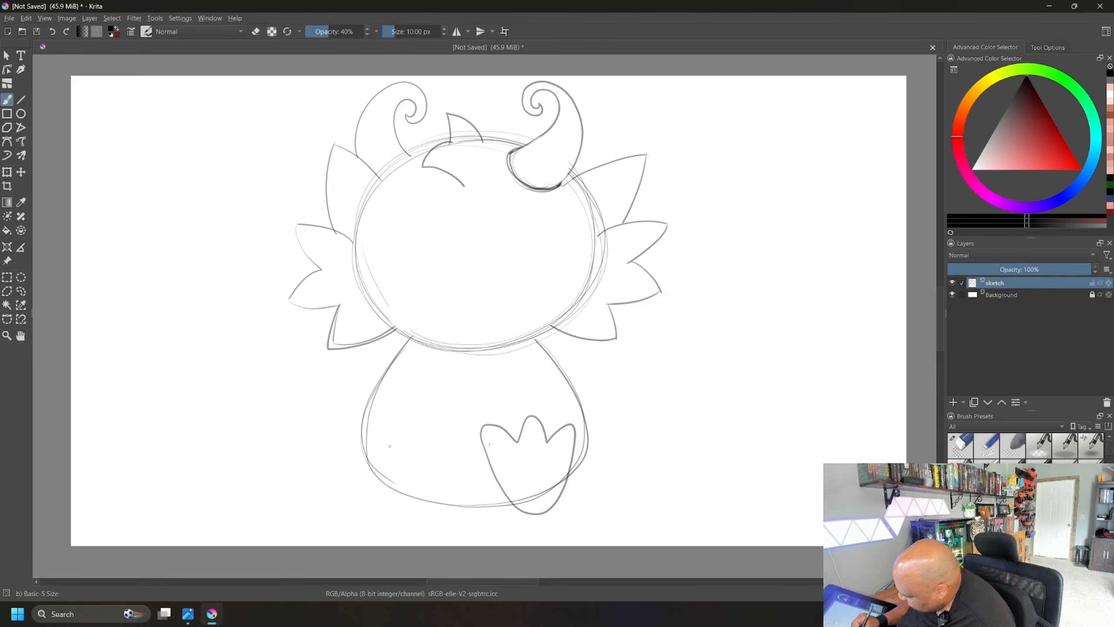
mouse_move(397, 435)
left_mouse_down()
mouse_move(367, 433)
mouse_move(348, 468)
mouse_move(323, 425)
mouse_move(309, 497)
mouse_move(361, 522)
mouse_move(376, 498)
mouse_move(394, 494)
left_mouse_up()
key("slash")
mouse_move(375, 457)
left_mouse_down()
mouse_move(386, 466)
mouse_move(390, 429)
mouse_move(350, 466)
left_mouse_up()
key("slash")
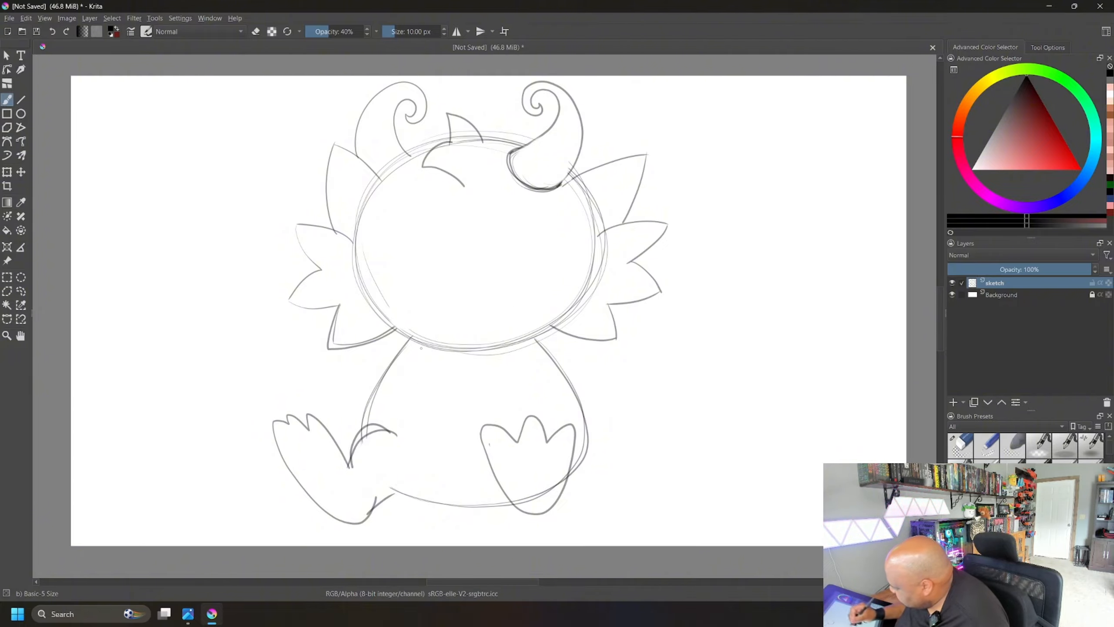
Sketch two small pointed arms on the upper body, starting the left one at the shoulder just below the head.
mouse_move(484, 364)
left_mouse_down()
mouse_move(492, 411)
mouse_move(531, 376)
left_mouse_up()
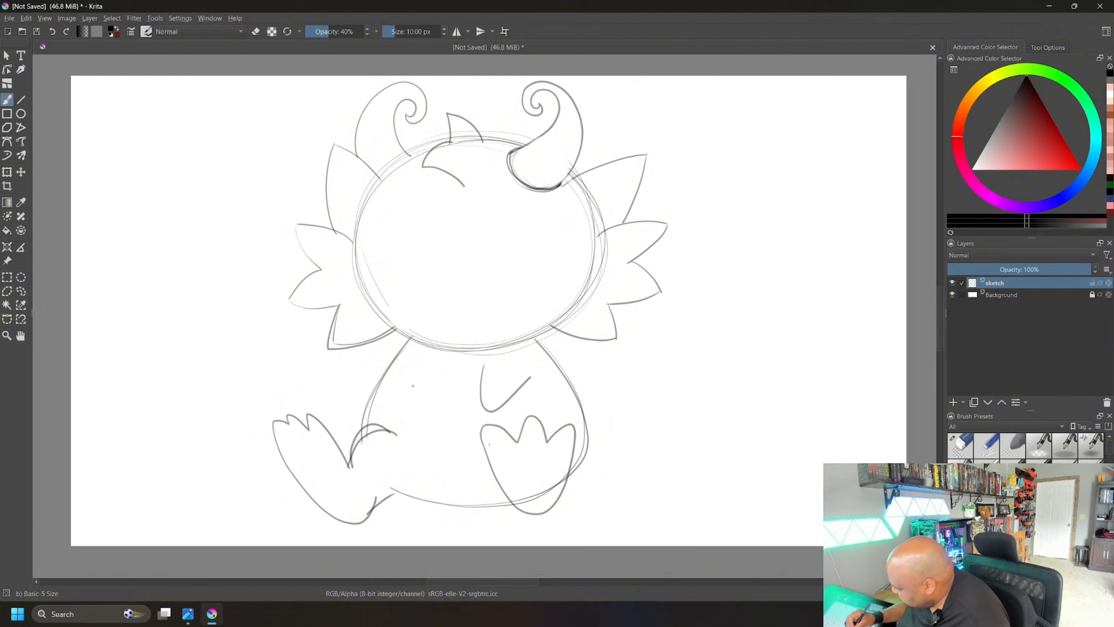
mouse_move(399, 362)
left_mouse_down()
mouse_move(441, 403)
mouse_move(459, 369)
left_mouse_up()
key("ctrl+z")
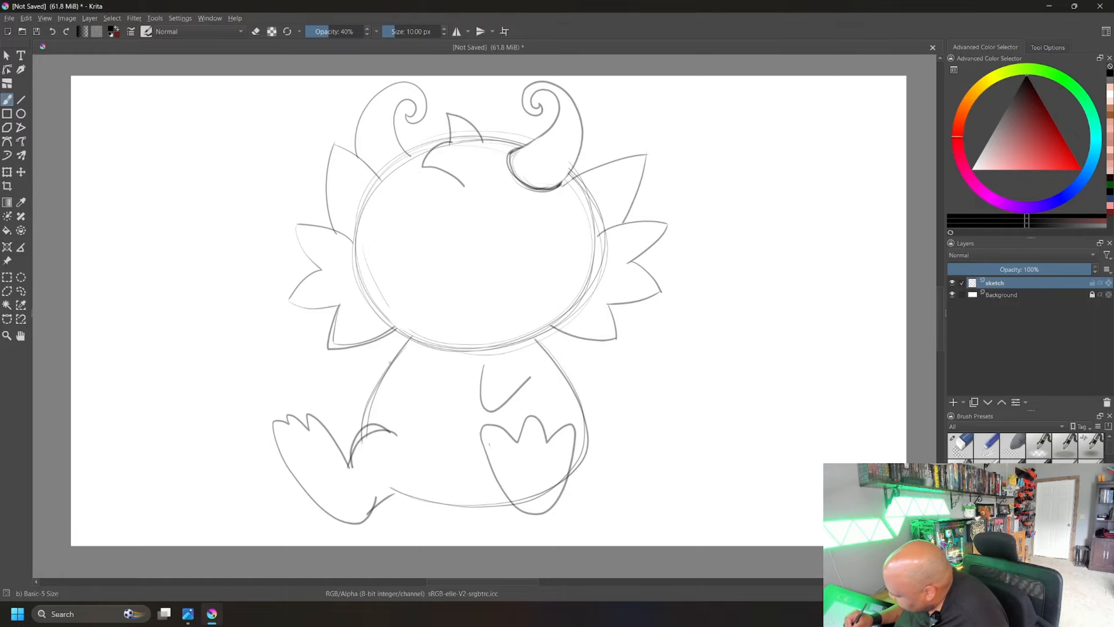
mouse_move(401, 347)
left_mouse_down()
mouse_move(386, 376)
mouse_move(414, 412)
mouse_move(431, 365)
left_mouse_up()
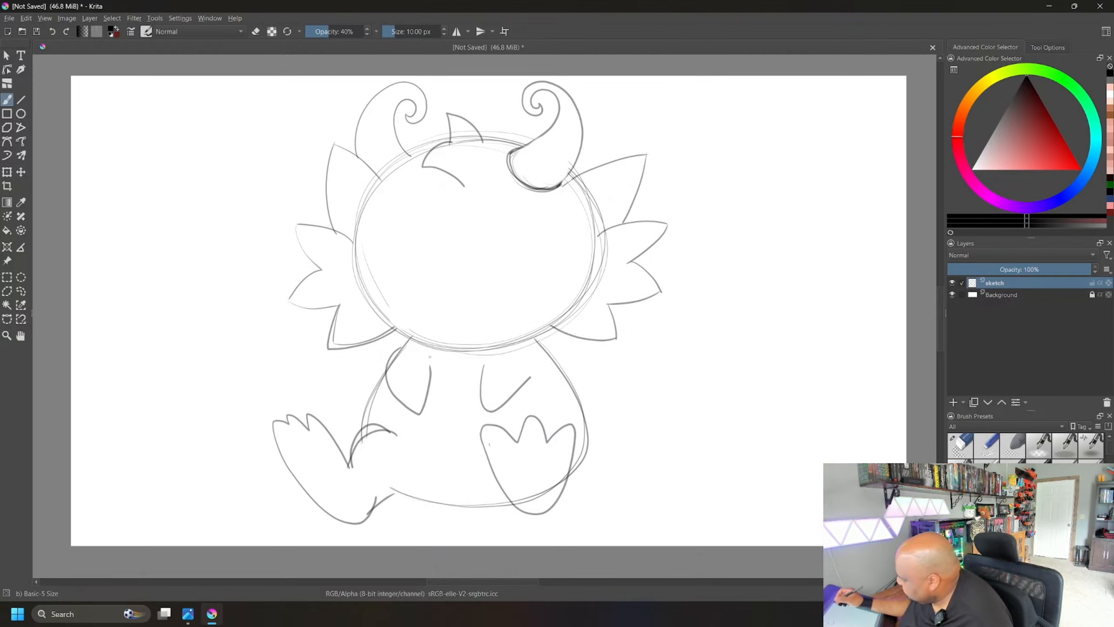
Add a second contour along the left foot's toes and inner edge to give the foot thickness.
left_click_drag(336, 428, 370, 504)
key("ctrl+z")
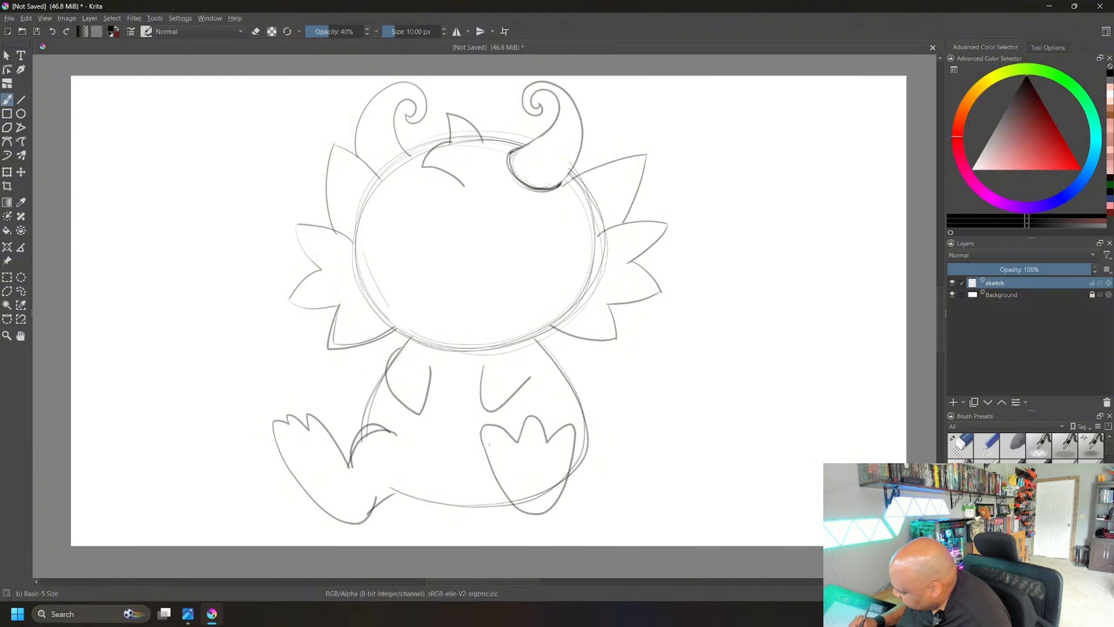
mouse_move(345, 430)
left_mouse_down()
mouse_move(357, 489)
mouse_move(313, 420)
mouse_move(292, 413)
mouse_move(272, 436)
left_mouse_up()
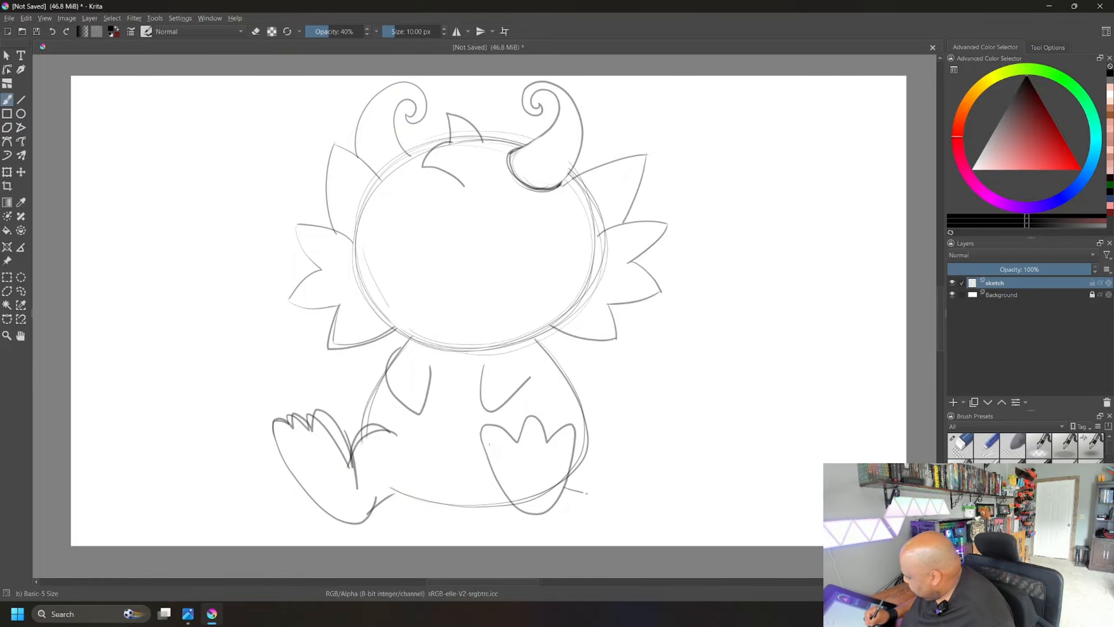
Sketch a thick tail sweeping out from the body's right side and curving upward, replacing the first long tail line.
mouse_move(586, 493)
left_mouse_down()
mouse_move(691, 490)
mouse_move(809, 389)
left_mouse_up()
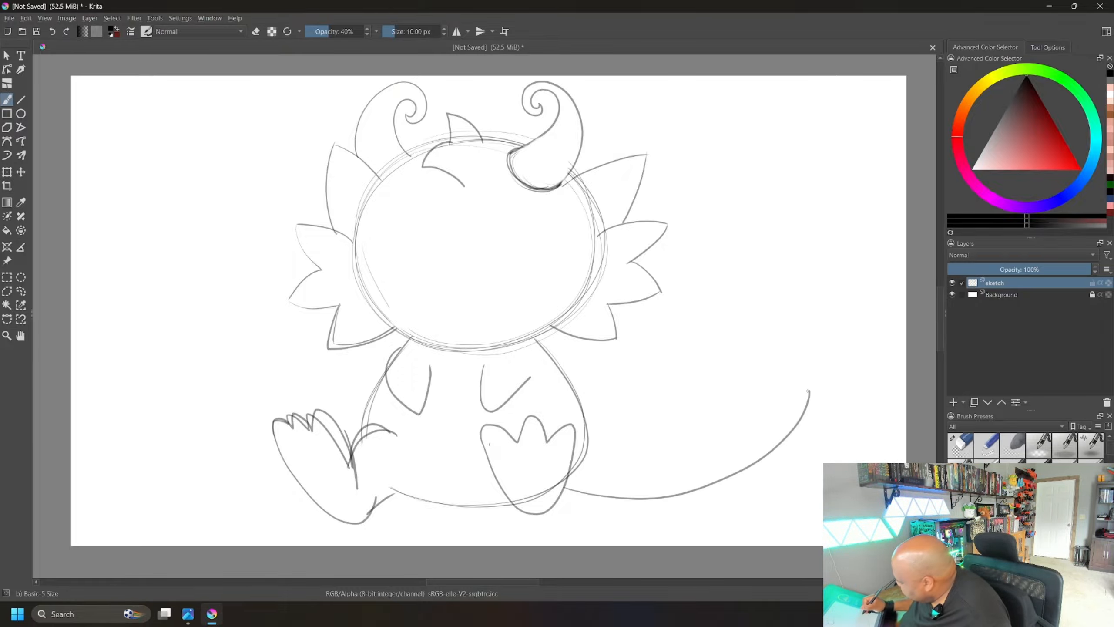
key("ctrl+z")
mouse_move(567, 484)
left_mouse_down()
mouse_move(665, 484)
mouse_move(778, 414)
mouse_move(760, 401)
mouse_move(664, 425)
mouse_move(582, 404)
left_mouse_up()
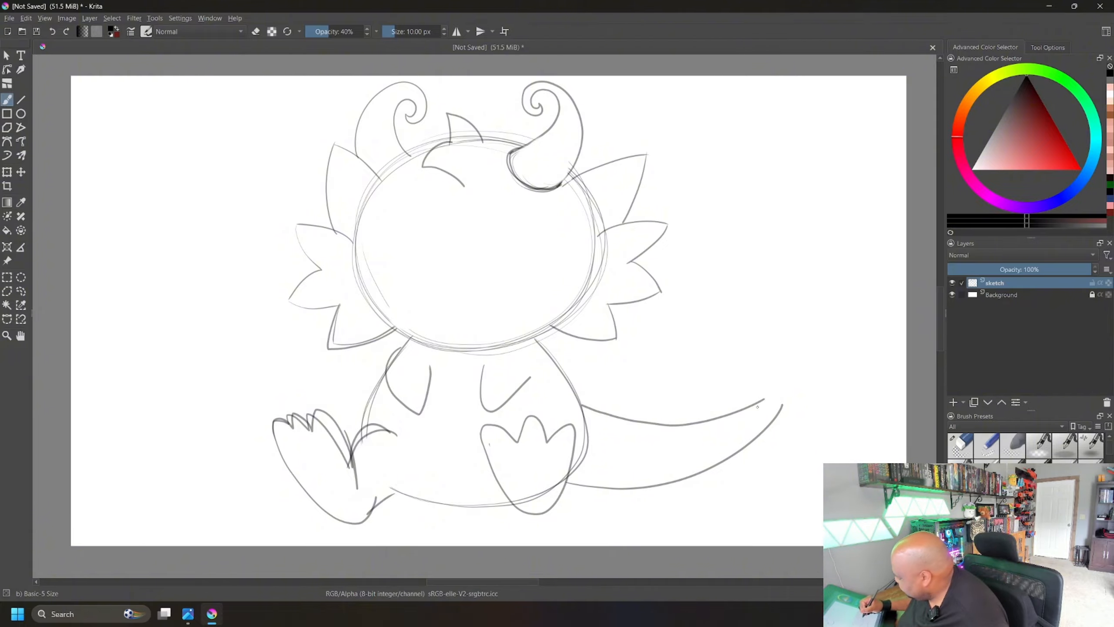
Sketch a tall wavy flame with an inner flame line rising from the tail's end and hatch the tail tip.
mouse_move(762, 400)
left_mouse_down()
mouse_move(747, 358)
mouse_move(763, 356)
mouse_move(755, 339)
mouse_move(777, 311)
mouse_move(771, 258)
left_mouse_up()
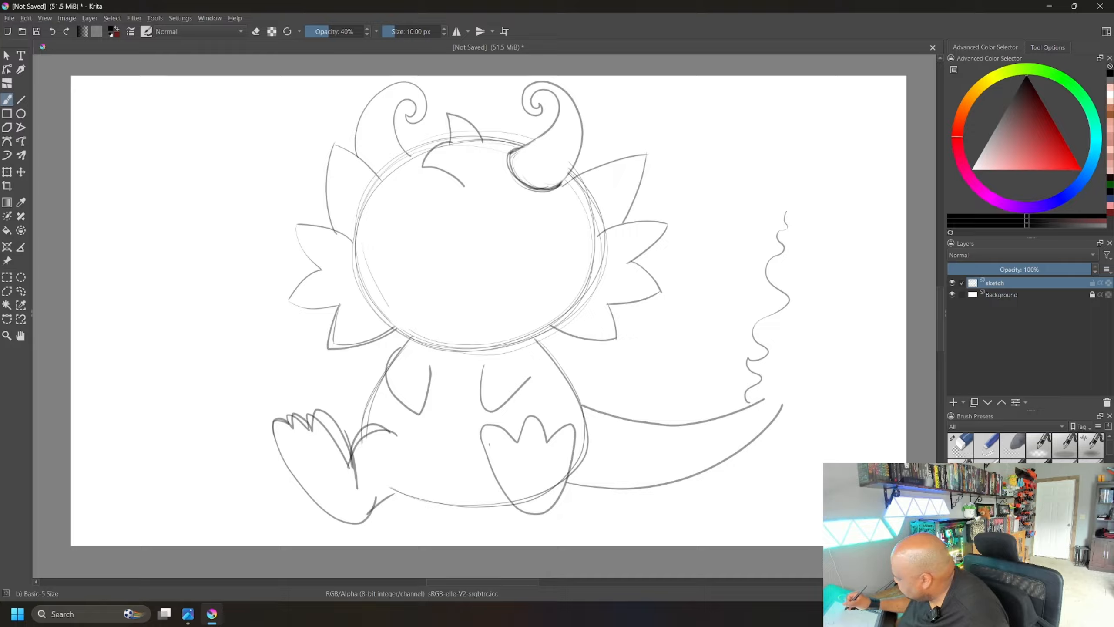
mouse_move(786, 212)
left_mouse_down()
mouse_move(801, 238)
mouse_move(798, 267)
mouse_move(836, 290)
mouse_move(817, 361)
mouse_move(834, 359)
mouse_move(784, 417)
left_mouse_up()
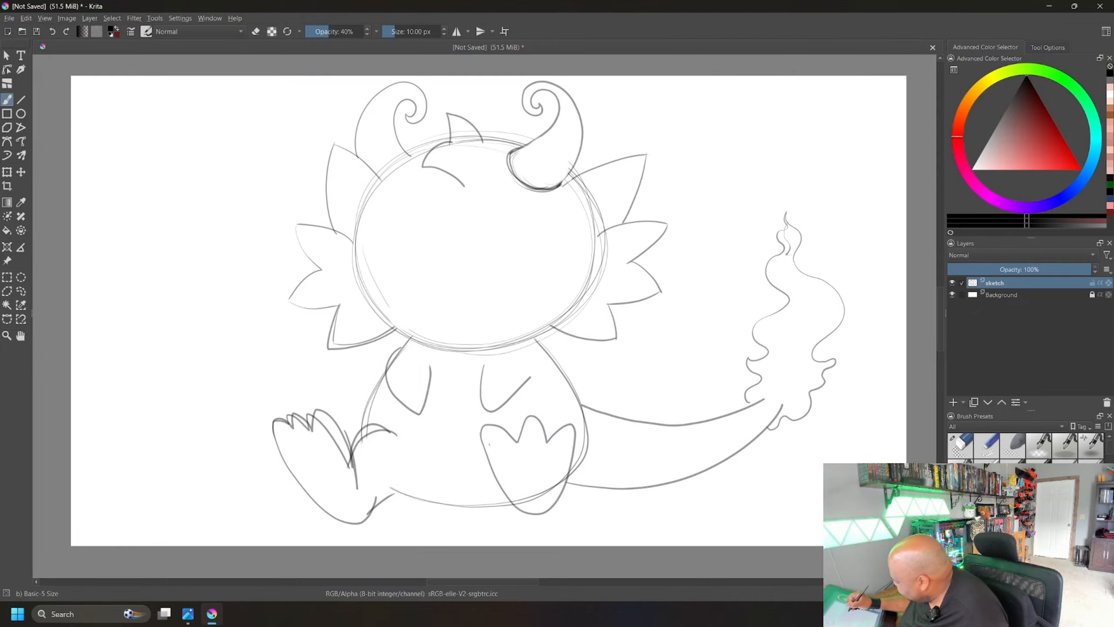
mouse_move(785, 253)
left_mouse_down()
mouse_move(809, 314)
mouse_move(789, 339)
mouse_move(804, 365)
mouse_move(770, 395)
mouse_move(763, 420)
left_mouse_up()
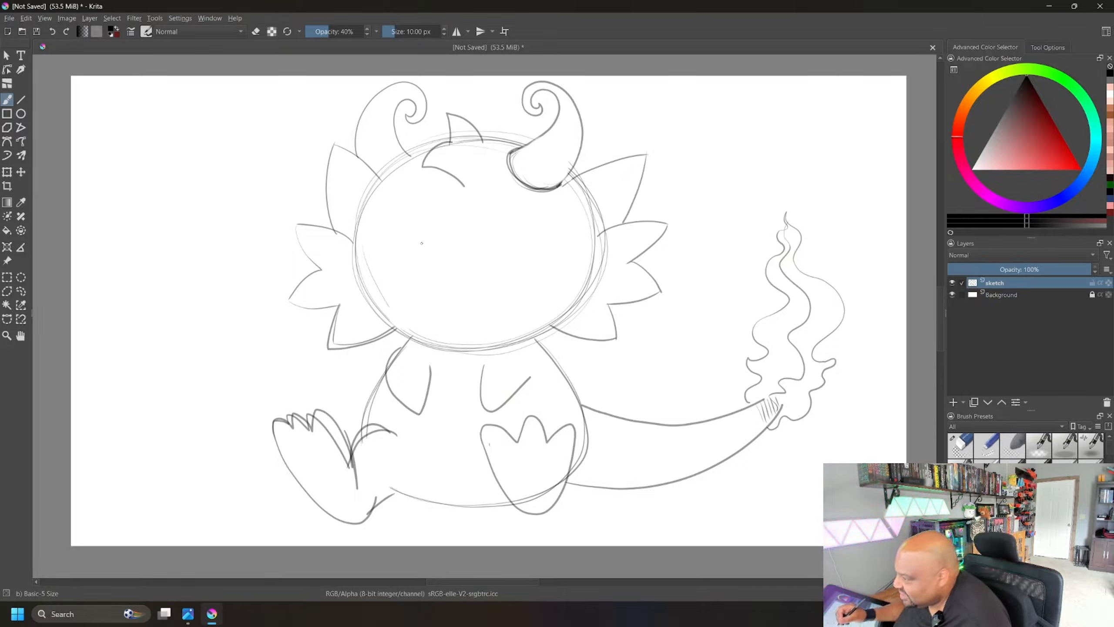
Sketch an open, cat-like mouth with a small fang and two large oval eyes with curved highlights.
left_click_drag(402, 272, 470, 265)
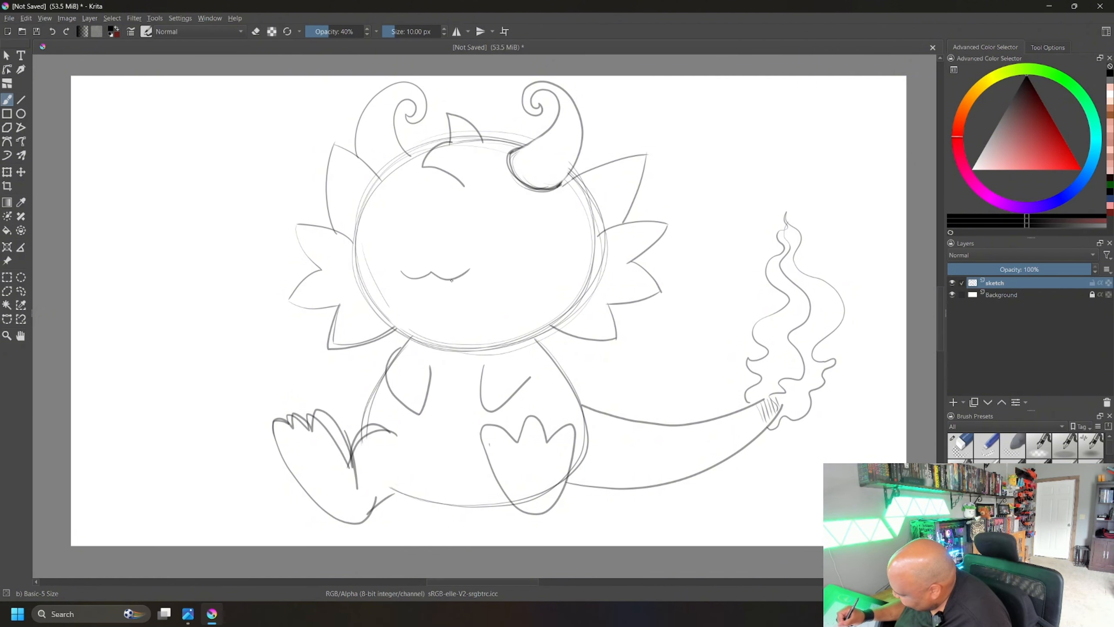
mouse_move(411, 278)
left_mouse_down()
mouse_move(442, 315)
mouse_move(458, 280)
left_mouse_up()
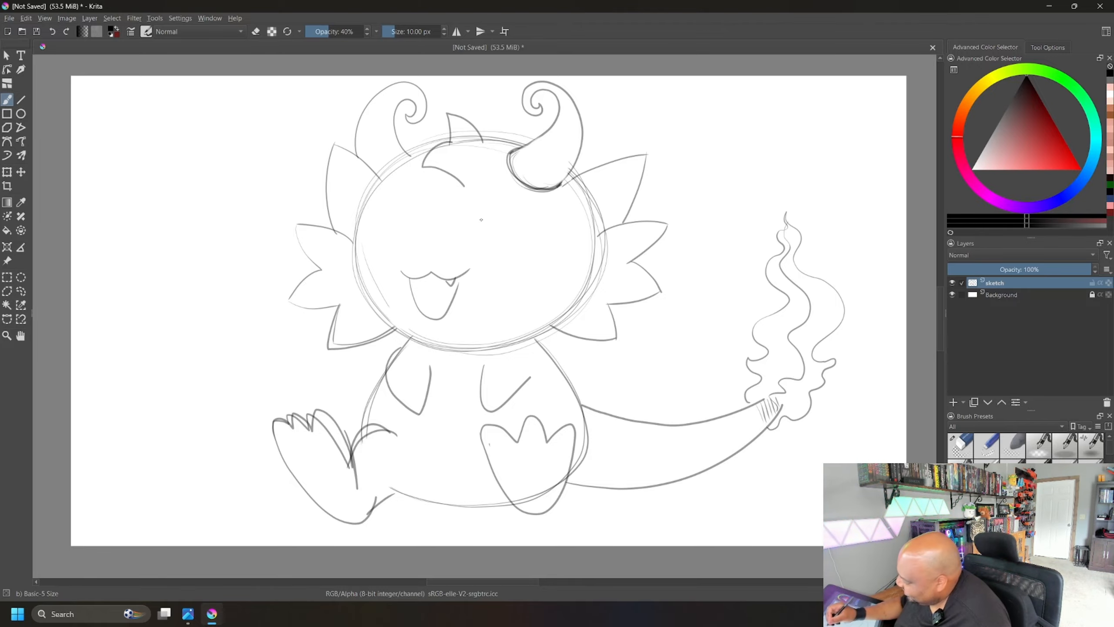
mouse_move(380, 200)
left_mouse_down()
mouse_move(392, 255)
mouse_move(384, 193)
mouse_move(410, 207)
mouse_move(390, 184)
left_mouse_up()
mouse_move(482, 194)
left_mouse_down()
mouse_move(475, 237)
mouse_move(508, 213)
mouse_move(470, 218)
mouse_move(513, 229)
mouse_move(480, 208)
mouse_move(512, 239)
mouse_move(484, 191)
mouse_move(494, 249)
mouse_move(502, 206)
left_mouse_up()
left_click_drag(380, 212, 408, 201)
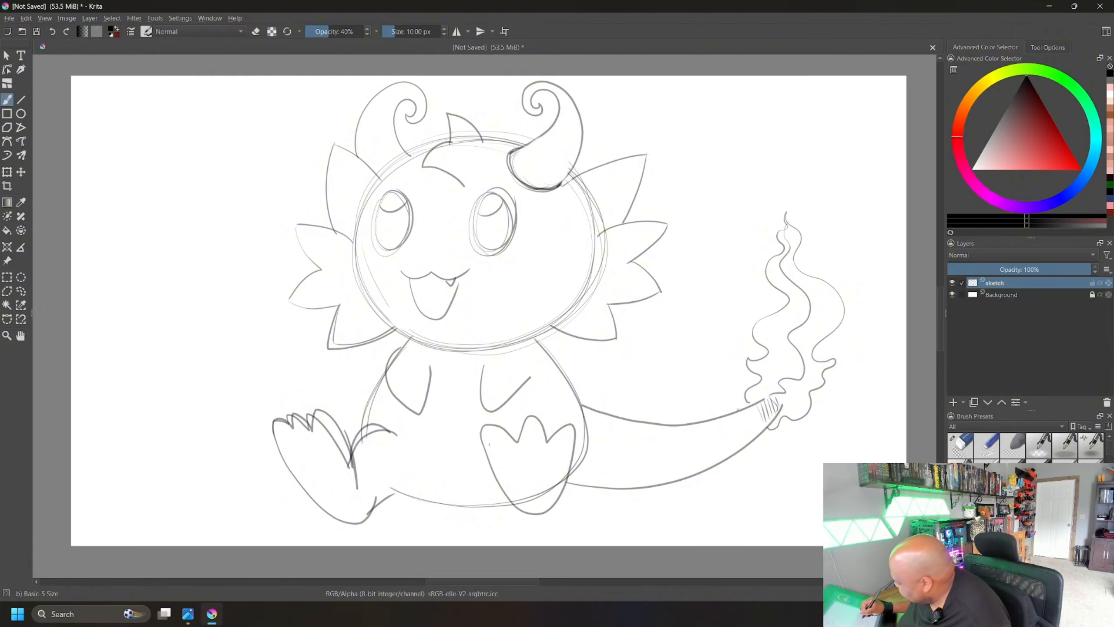
Add a row of small spikes along the tail's upper edge and erase the body outline crossing the left arm.
mouse_move(741, 415)
left_mouse_down()
mouse_move(728, 397)
mouse_move(717, 425)
mouse_move(673, 436)
mouse_move(652, 404)
mouse_move(632, 427)
mouse_move(586, 409)
left_mouse_up()
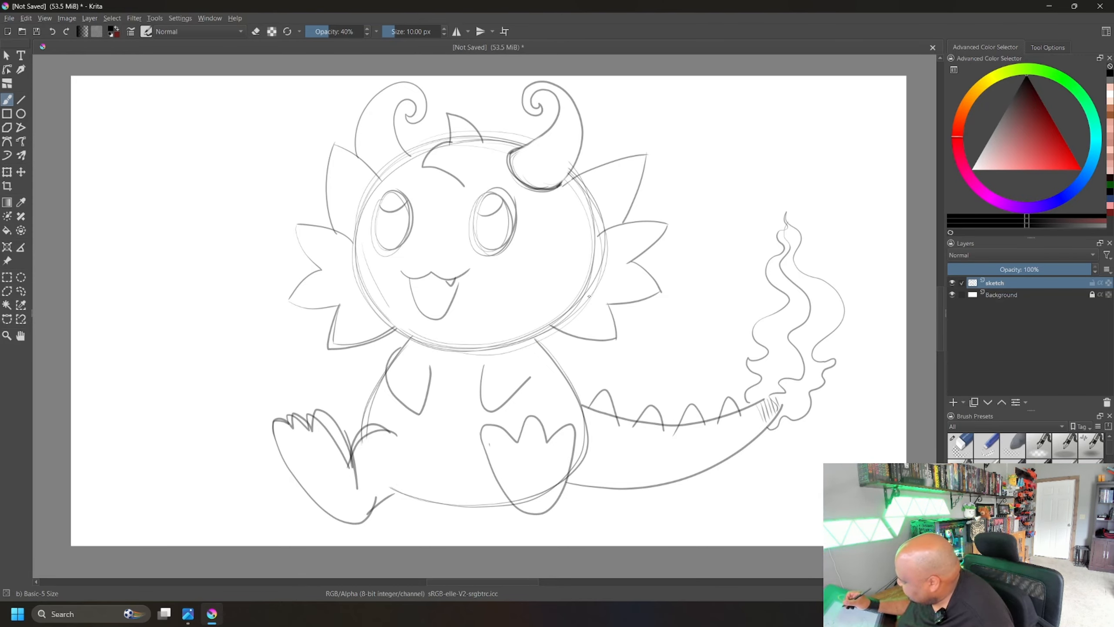
key("e")
left_click_drag(404, 363, 407, 368)
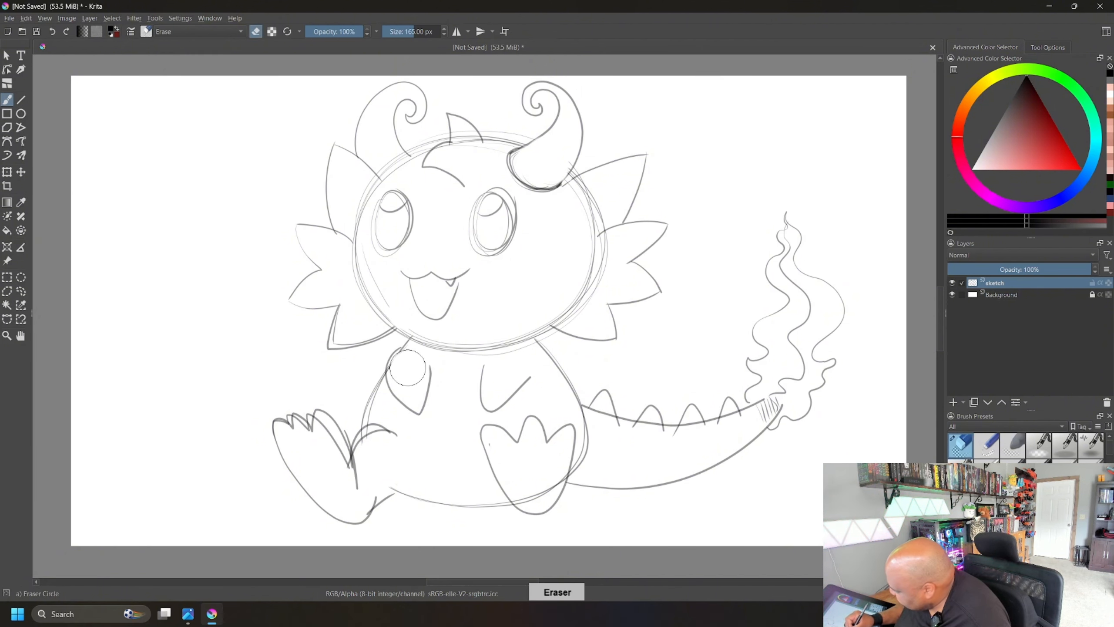
key("e")
Sketch a bat-like wing with a scalloped lower edge behind the body's right side, above the tail.
mouse_move(640, 315)
left_mouse_down()
mouse_move(698, 259)
mouse_move(722, 286)
mouse_move(706, 404)
left_mouse_up()
mouse_move(686, 381)
left_mouse_down()
mouse_move(666, 366)
mouse_move(638, 406)
mouse_move(603, 366)
mouse_move(591, 384)
mouse_move(566, 364)
left_mouse_up()
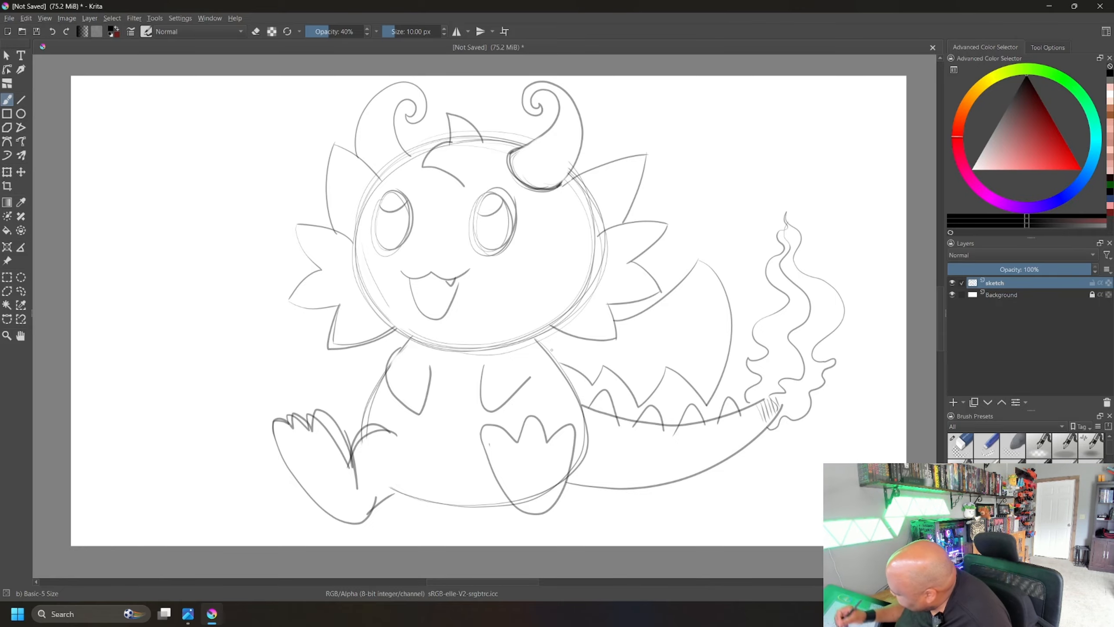
mouse_move(304, 256)
left_mouse_down()
mouse_move(289, 377)
mouse_move(293, 385)
mouse_move(324, 329)
mouse_move(359, 384)
left_mouse_up()
left_click_drag(359, 384, 374, 351)
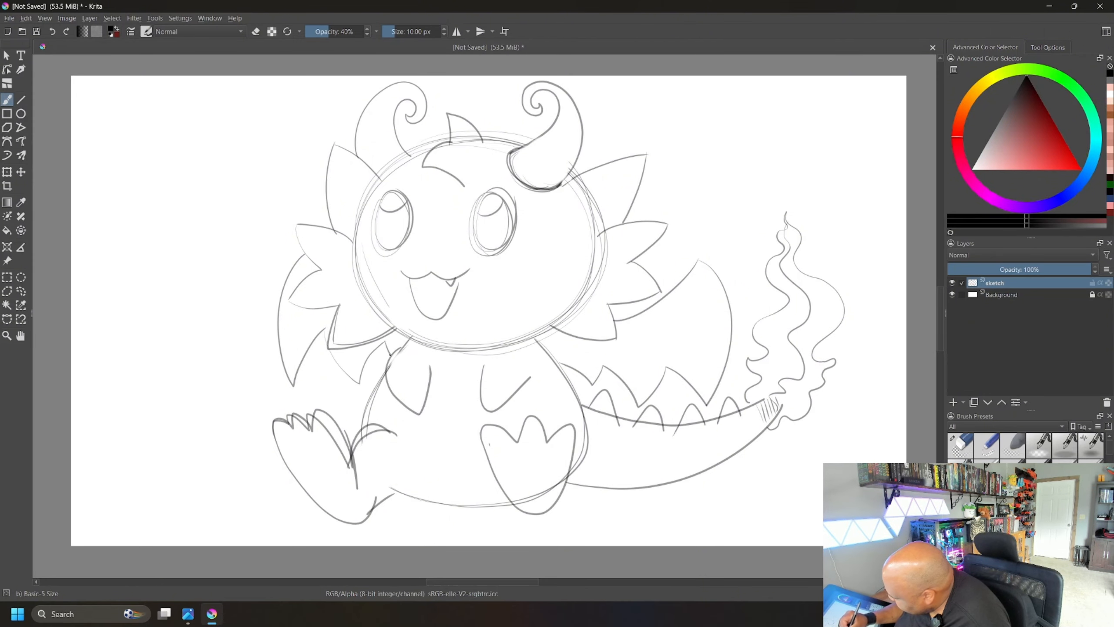
key("ctrl+z")
key("ctrl+z")
key("ctrl+z")
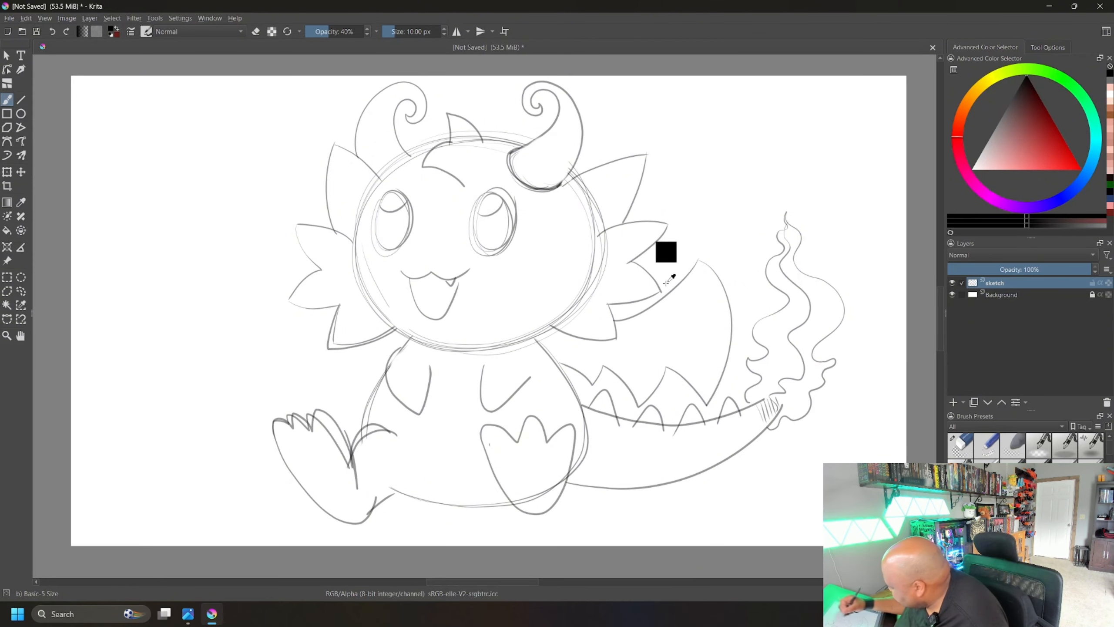
Sketch a matching bat-like wing behind the body's left side and add small claws to both wing tips.
left_click_drag(285, 309, 330, 323)
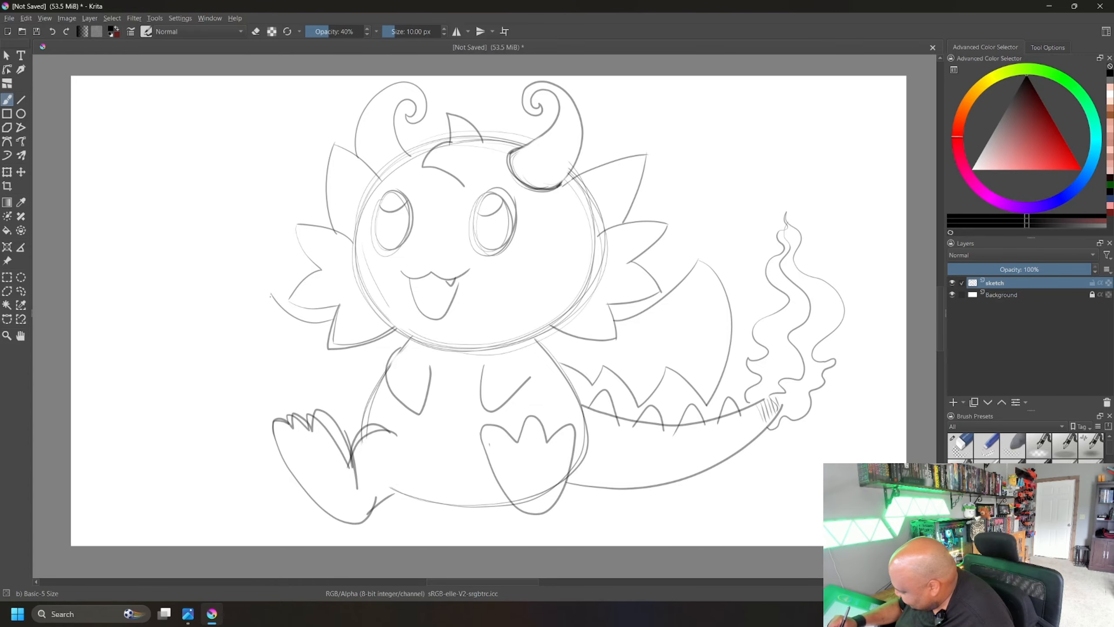
mouse_move(270, 296)
left_mouse_down()
mouse_move(324, 419)
mouse_move(366, 414)
mouse_move(374, 386)
left_mouse_up()
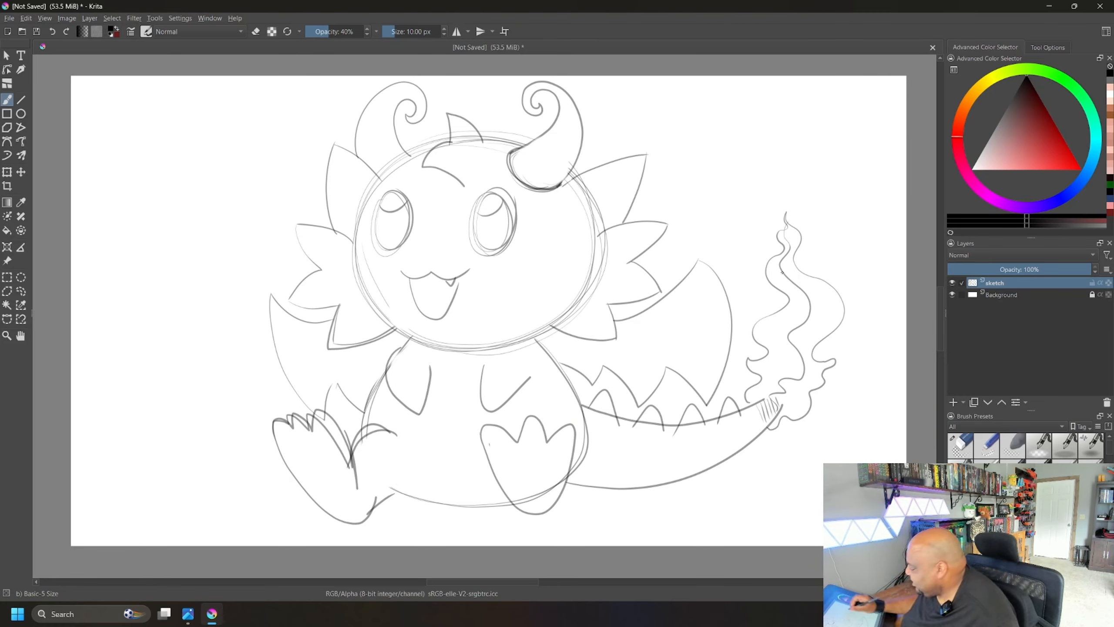
mouse_move(687, 239)
left_mouse_down()
mouse_move(692, 266)
mouse_move(706, 239)
mouse_move(708, 250)
left_mouse_up()
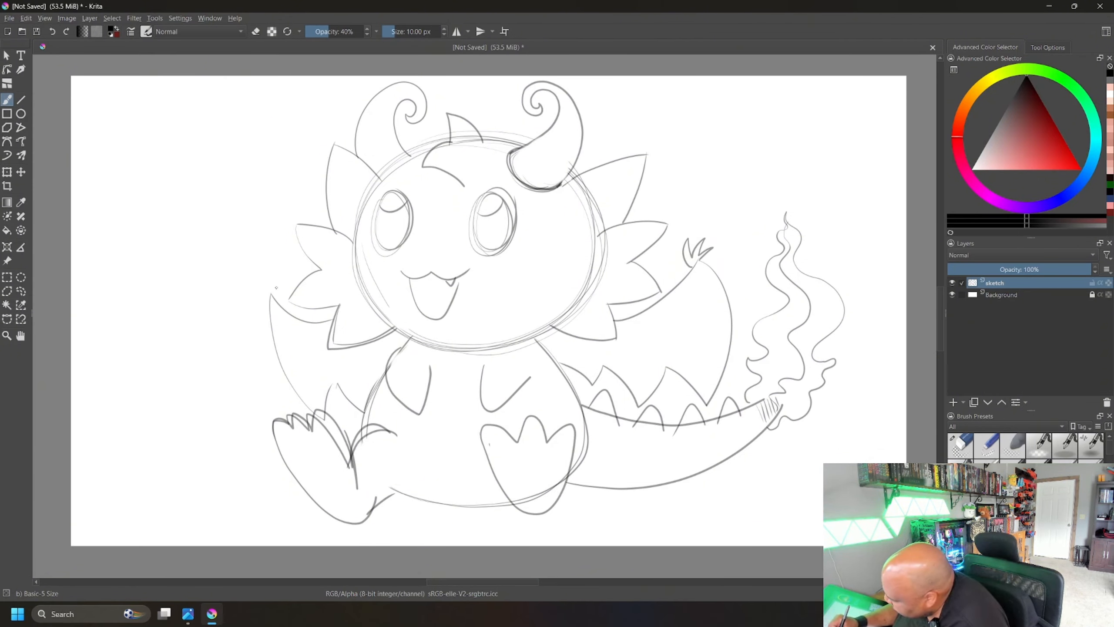
left_click_drag(271, 294, 264, 279)
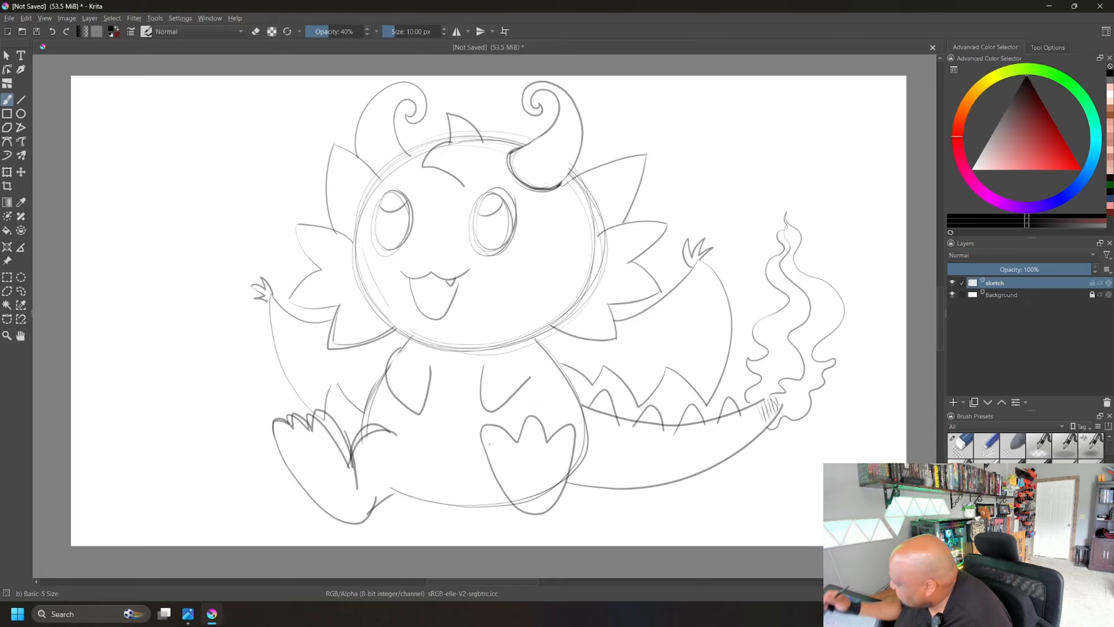
Sketch curved ridge lines across both of the dragon's horns.
mouse_move(534, 147)
left_mouse_down()
mouse_move(543, 172)
mouse_move(576, 145)
left_mouse_up()
left_click_drag(561, 119, 577, 123)
mouse_move(360, 143)
left_mouse_down()
mouse_move(402, 153)
mouse_move(391, 117)
left_mouse_up()
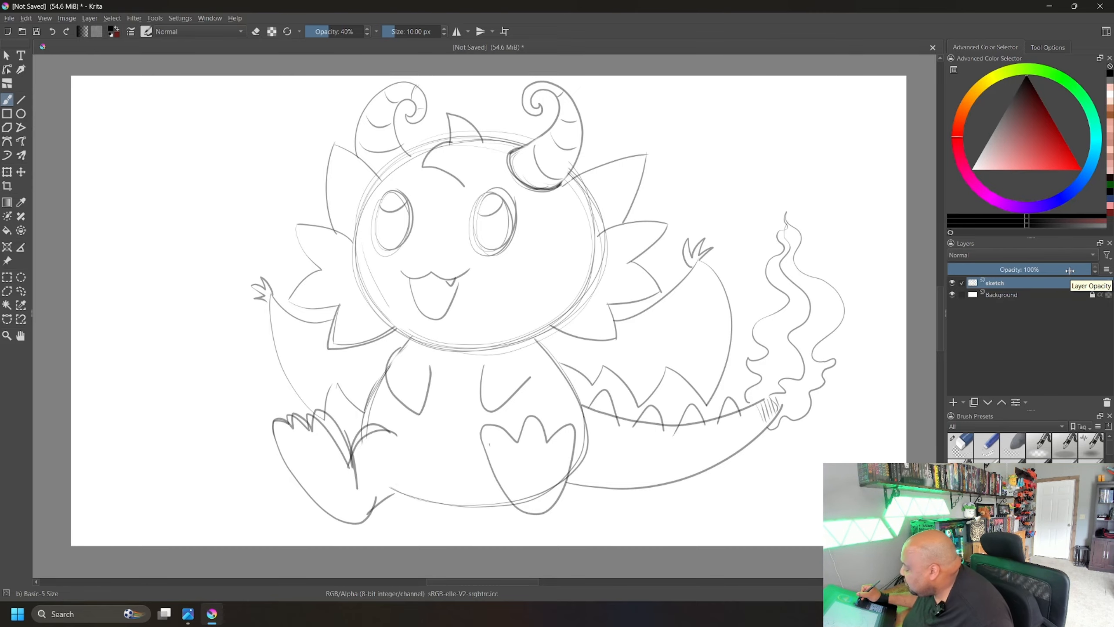
Lower the sketch layer's opacity to 18% and add a new paint layer named "ink" above it.
left_click_drag(1069, 271, 982, 268)
left_click(953, 403)
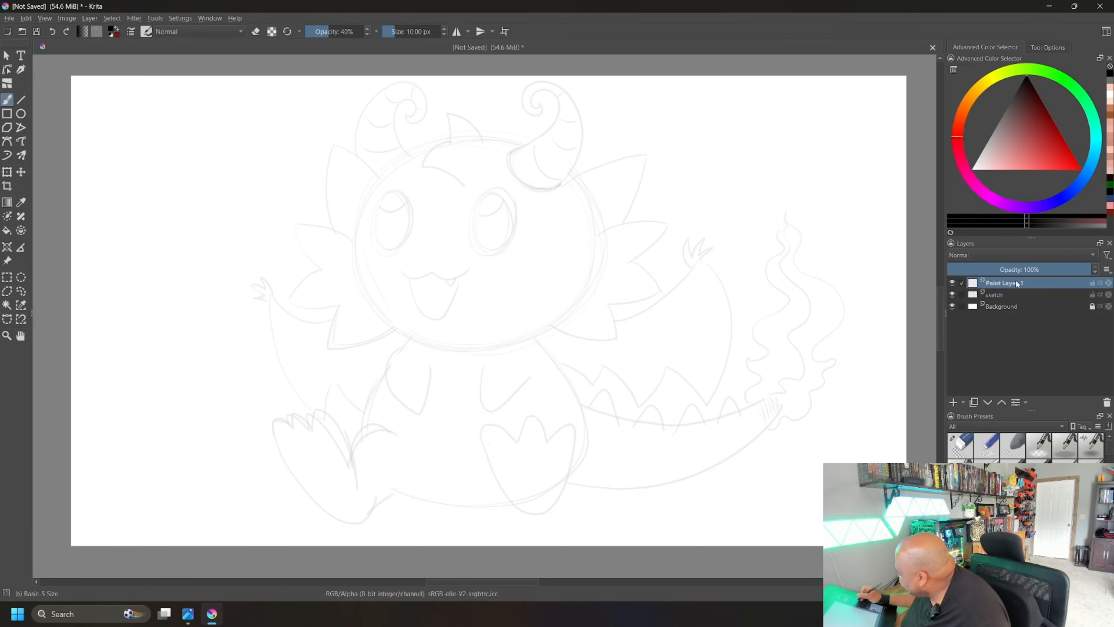
double_click(1019, 282)
type("ink")
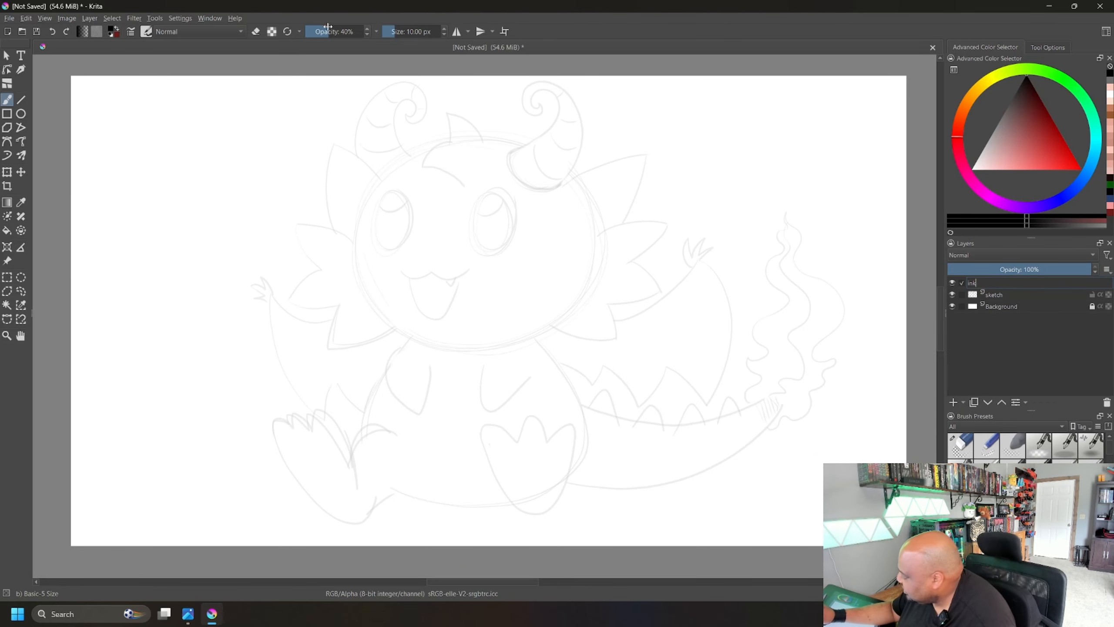
Set the brush to 100% opacity and a size of 7 px, and lock the sketch layer.
left_click_drag(329, 28, 385, 25)
left_click(444, 35)
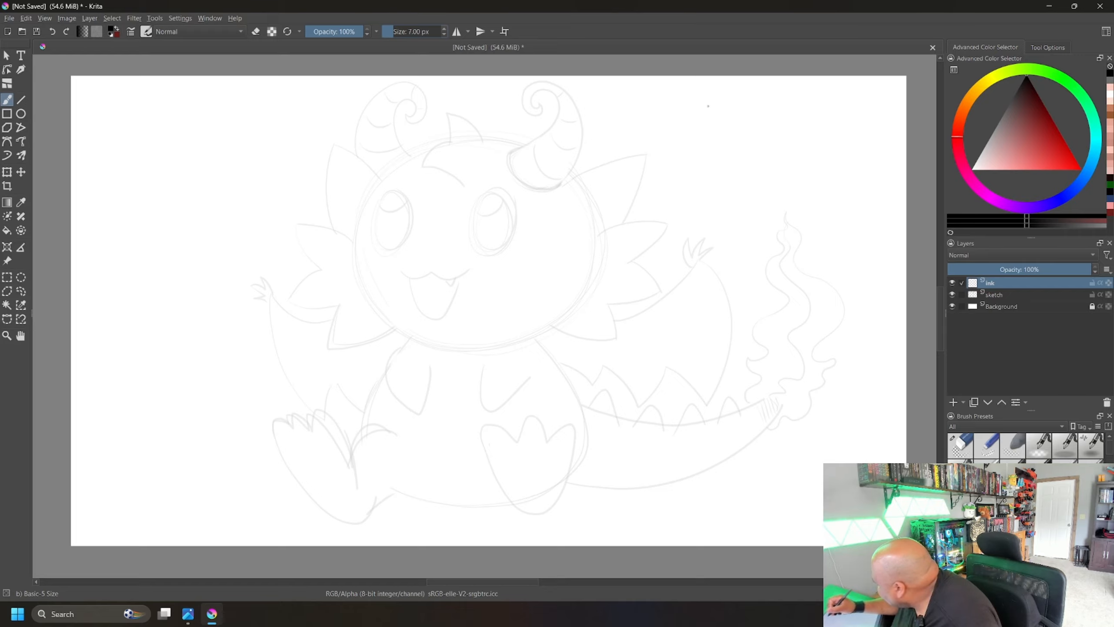
left_click(1092, 295)
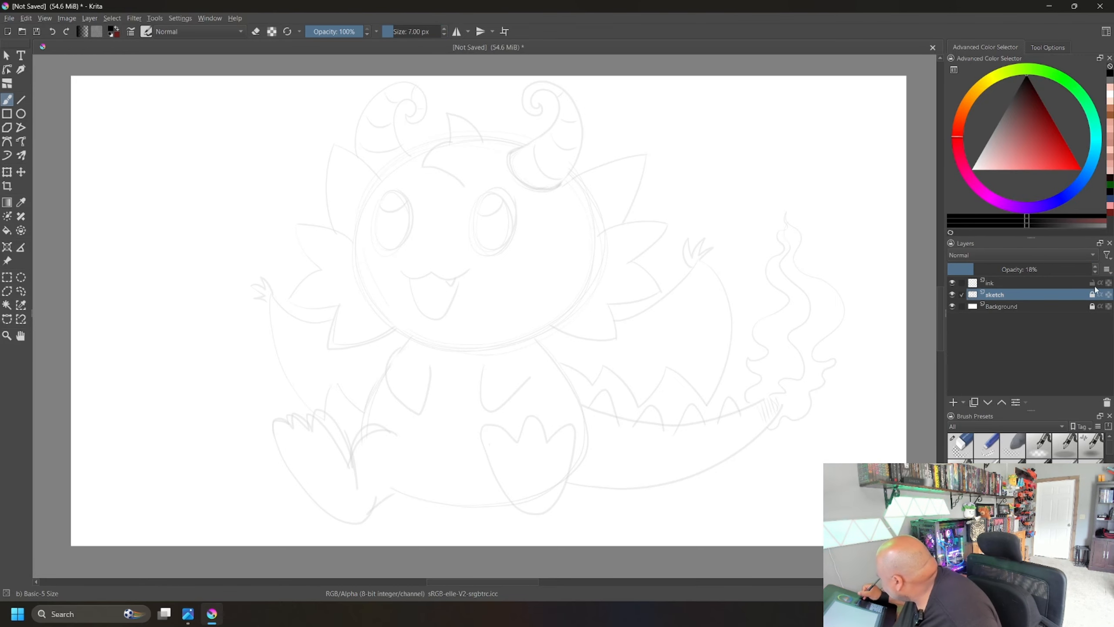
Ink the outline of the dragon's right horn on the ink layer, from its spiral tip down to its rounded base.
left_click(1071, 284)
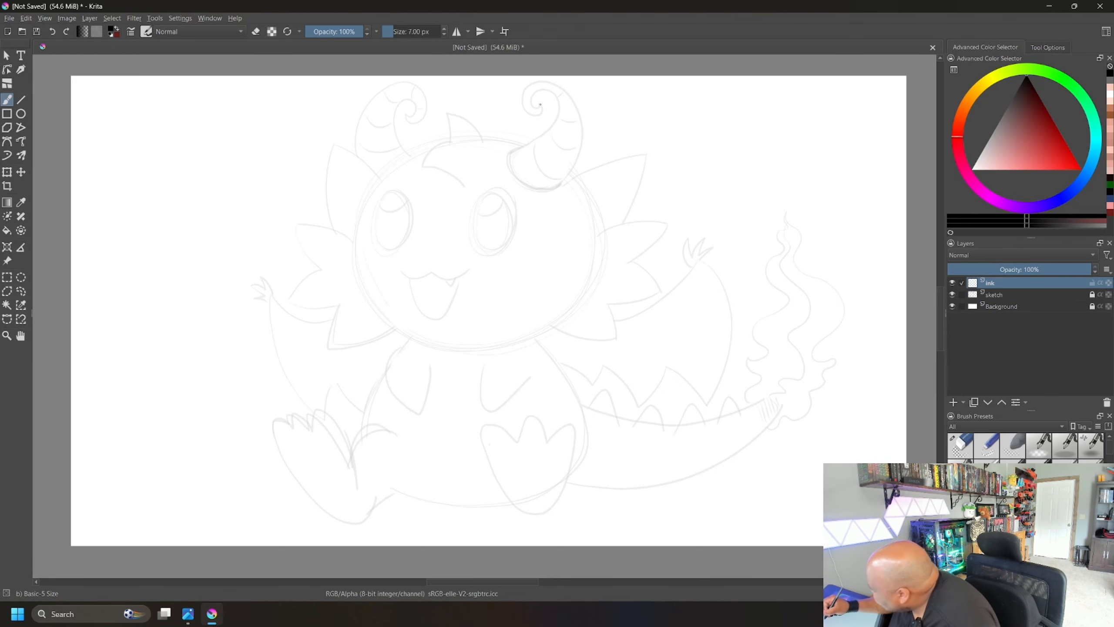
mouse_move(536, 105)
left_mouse_down()
mouse_move(555, 96)
mouse_move(539, 136)
mouse_move(510, 152)
left_mouse_up()
mouse_move(532, 108)
left_mouse_down()
mouse_move(546, 83)
mouse_move(567, 97)
mouse_move(573, 128)
mouse_move(543, 183)
mouse_move(510, 159)
mouse_move(535, 185)
left_mouse_up()
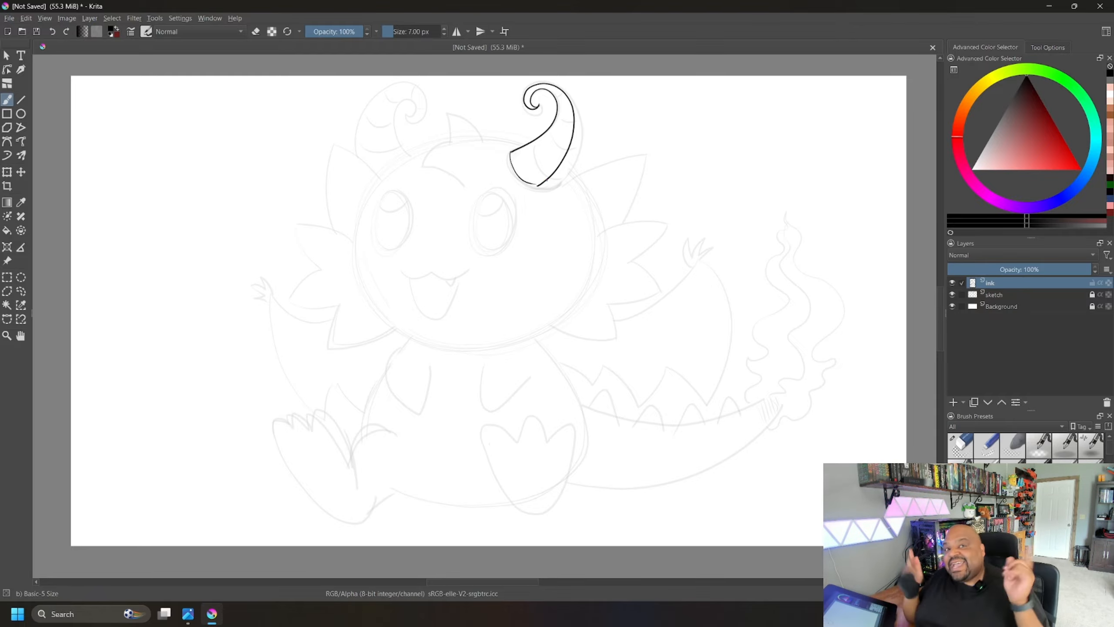